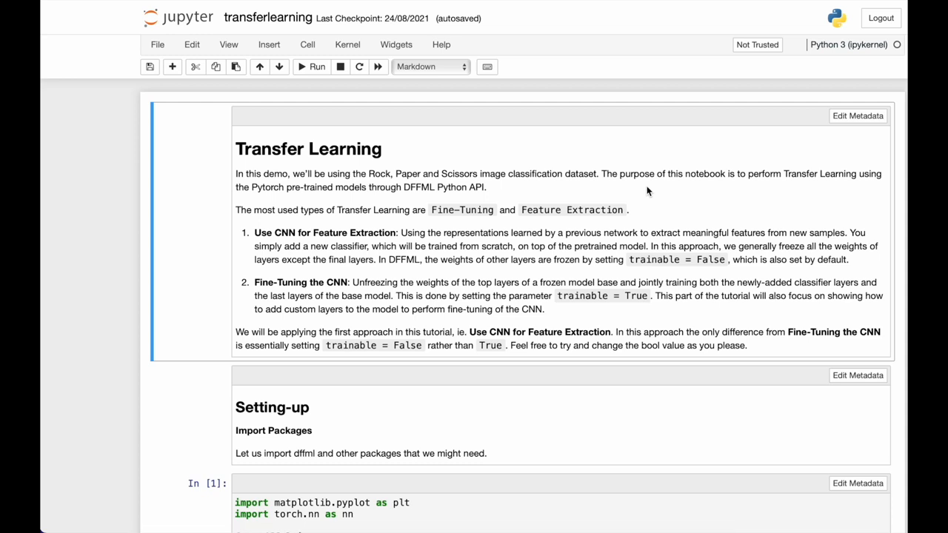
{"action": "scroll", "coordinate": [646, 191], "scroll_direction": "down", "scroll_amount": 1}
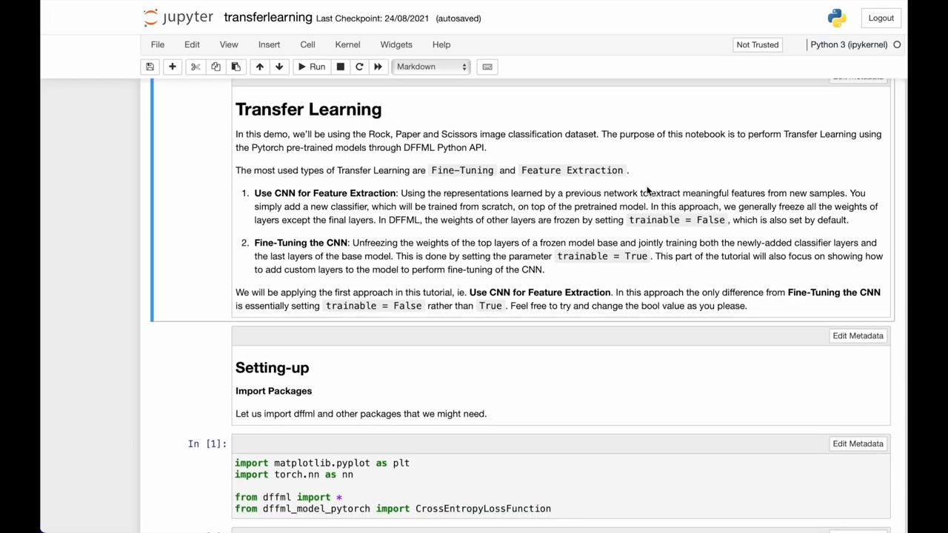
{"action": "scroll", "coordinate": [646, 191], "scroll_direction": "down", "scroll_amount": 1}
{"action": "scroll", "coordinate": [646, 191], "scroll_direction": "down", "scroll_amount": 1}
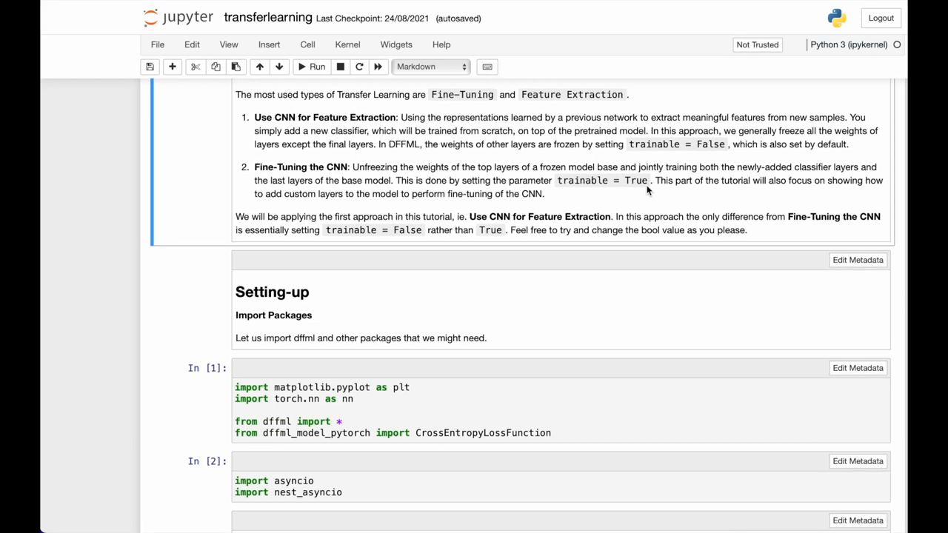
{"action": "scroll", "coordinate": [646, 191], "scroll_direction": "down", "scroll_amount": 1}
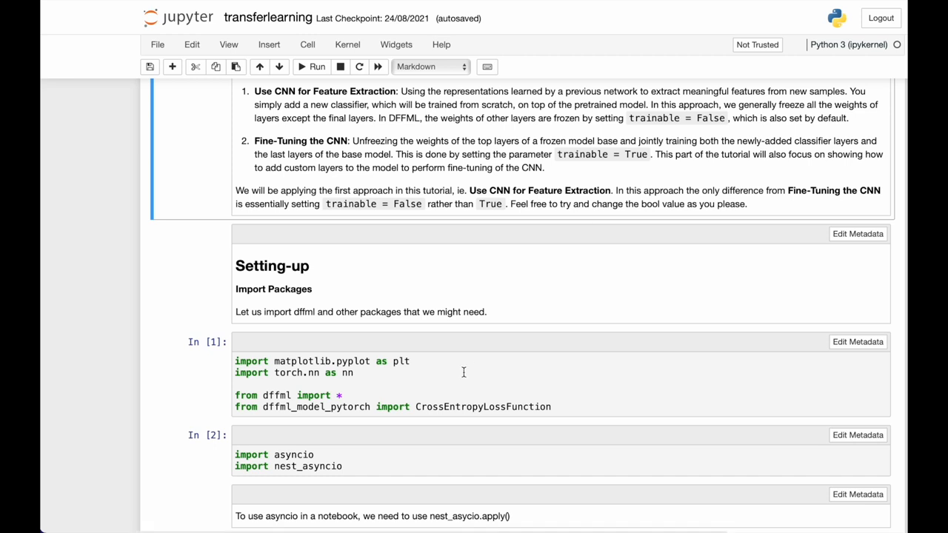
{"action": "scroll", "coordinate": [463, 372], "scroll_direction": "down", "scroll_amount": 2}
Run the package import cell followed by the nest_asyncio and logging setup cells.
{"action": "left_click", "coordinate": [538, 311]}
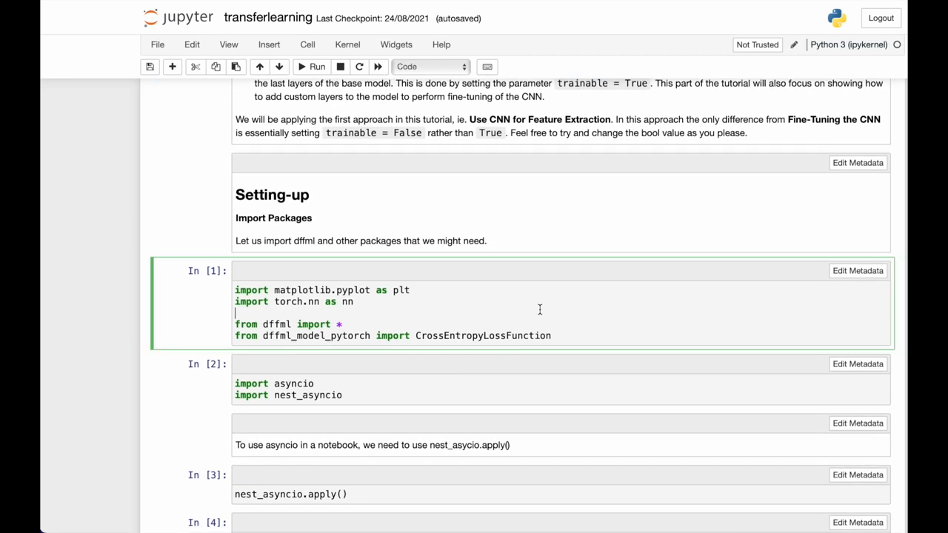
{"action": "key", "text": "shift+Return"}
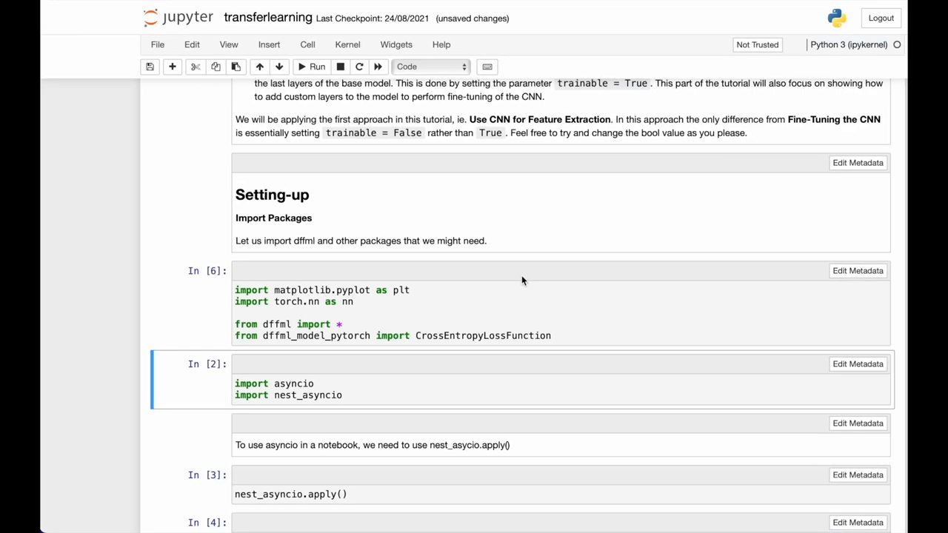
{"action": "scroll", "coordinate": [636, 345], "scroll_direction": "down", "scroll_amount": 4}
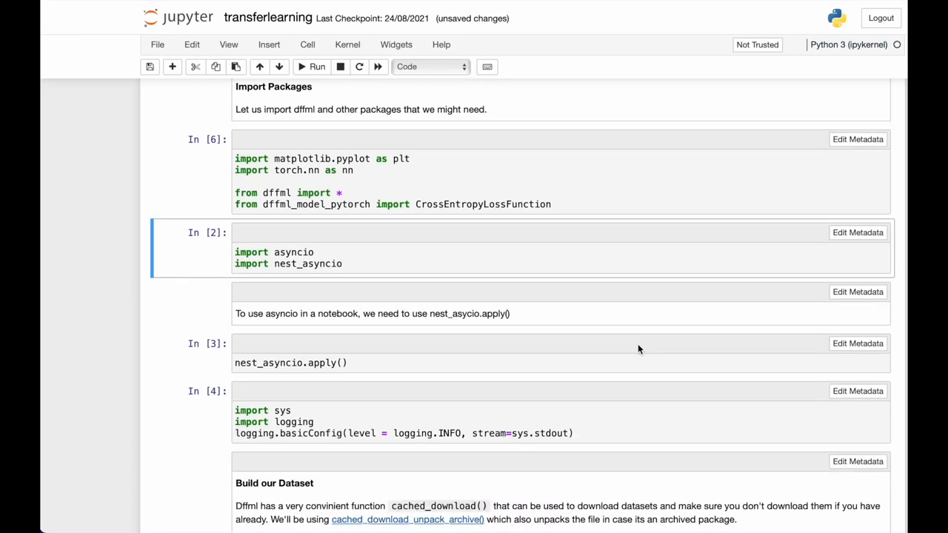
{"action": "key", "text": "shift+Return"}
{"action": "key", "text": "shift+Return"}
{"action": "key", "text": "shift+Return"}
{"action": "key", "text": "shift+Return"}
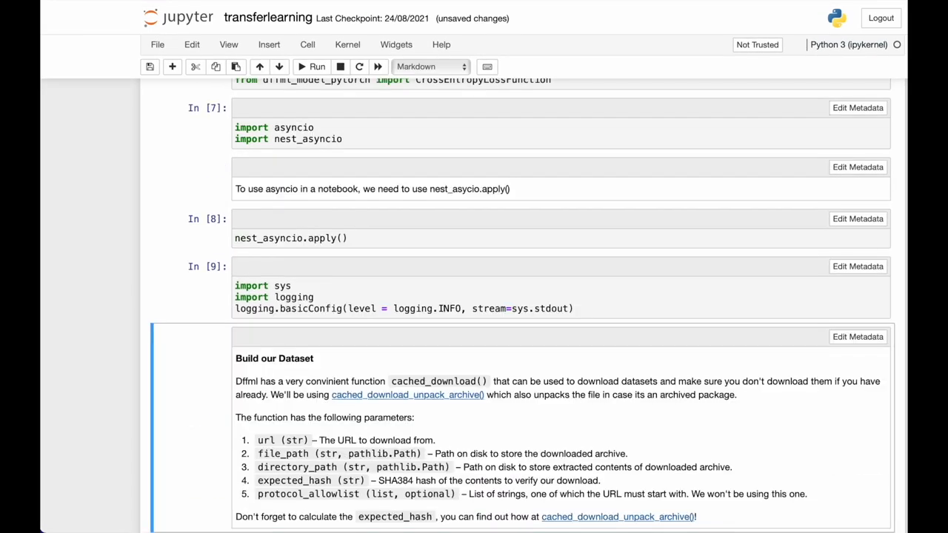
{"action": "scroll", "coordinate": [368, 221], "scroll_direction": "down", "scroll_amount": 3}
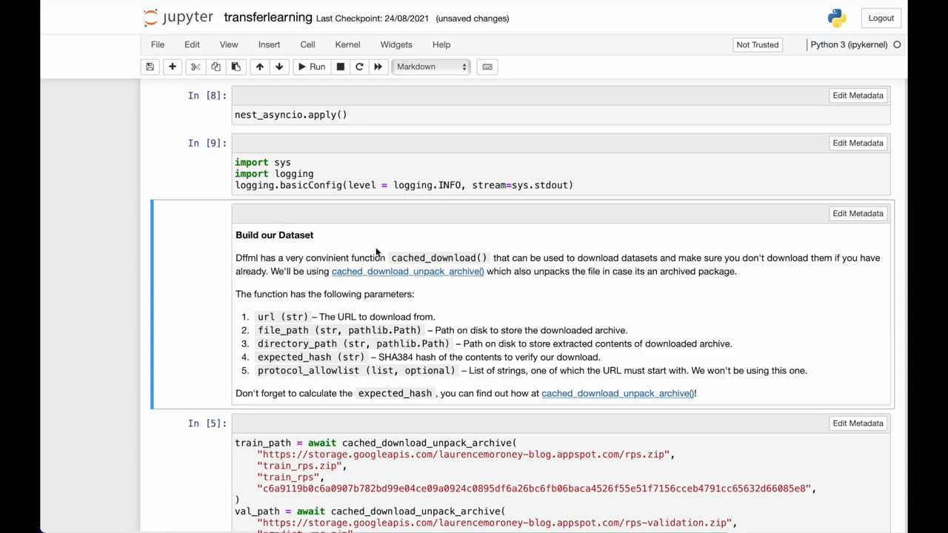
{"action": "scroll", "coordinate": [490, 272], "scroll_direction": "down", "scroll_amount": 2}
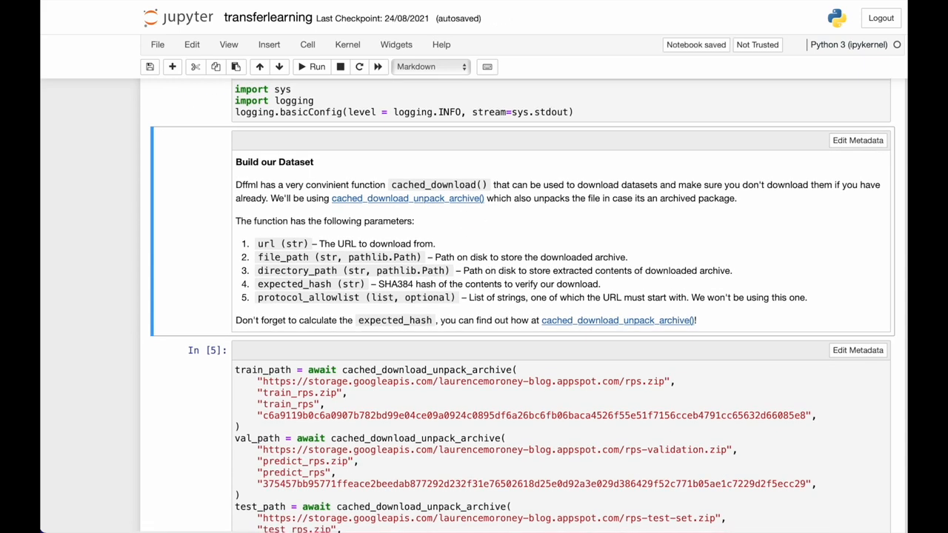
Run the dataset download cell and the DirectorySource cell defining train, test and predict sources.
{"action": "key", "text": "shift+Return"}
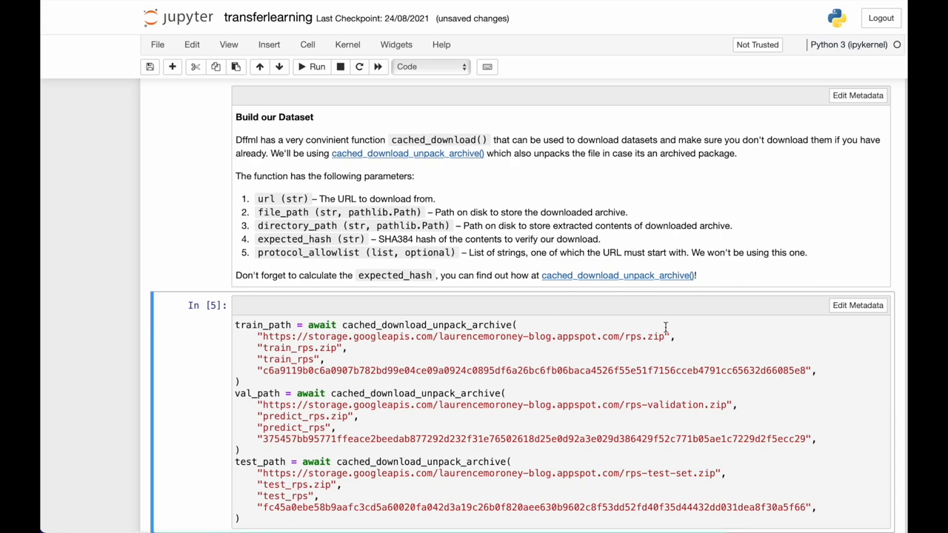
{"action": "scroll", "coordinate": [664, 326], "scroll_direction": "down", "scroll_amount": 2}
{"action": "left_click", "coordinate": [530, 320]}
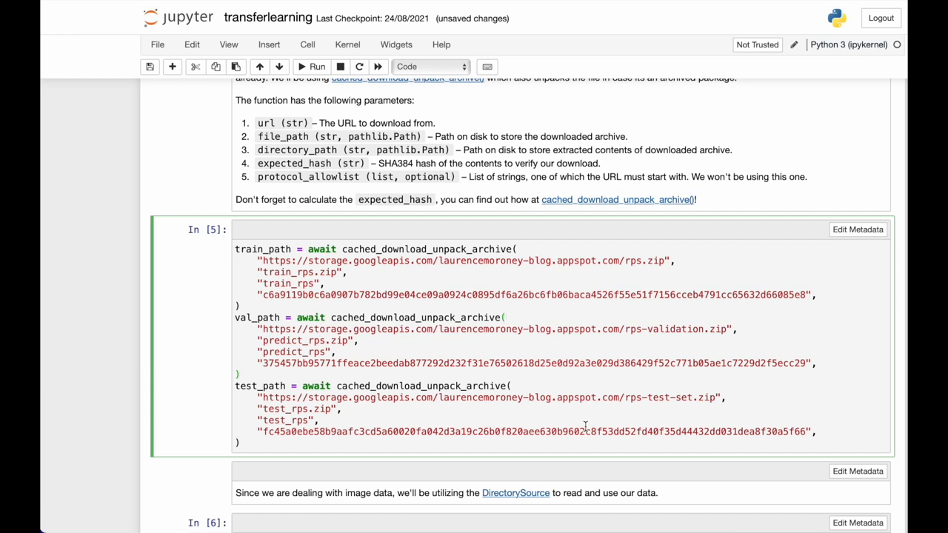
{"action": "scroll", "coordinate": [427, 340], "scroll_direction": "down", "scroll_amount": 1}
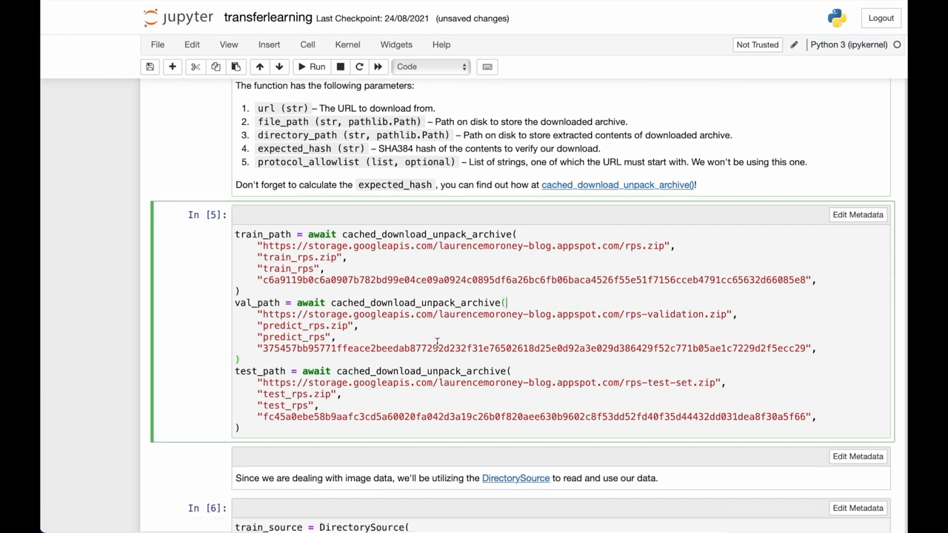
{"action": "scroll", "coordinate": [427, 340], "scroll_direction": "down", "scroll_amount": 3}
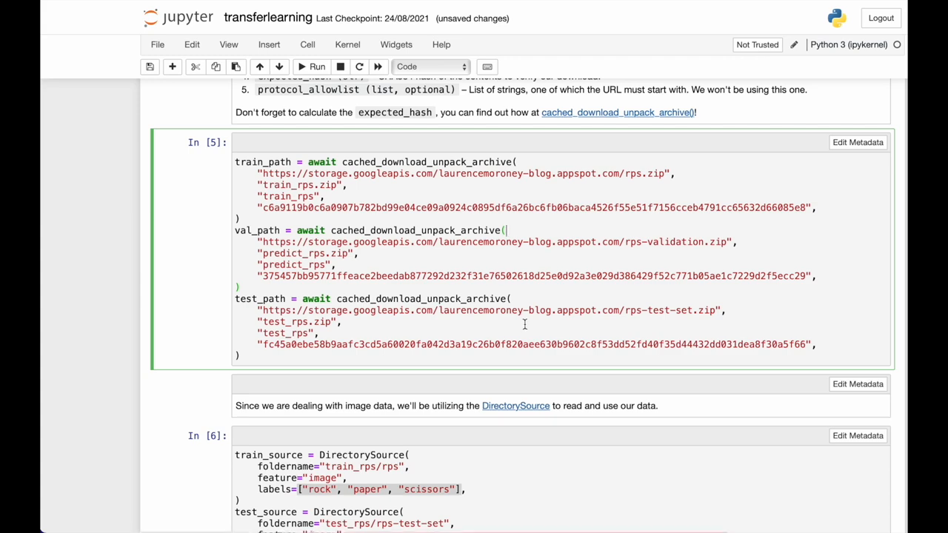
{"action": "key", "text": "shift+Return"}
{"action": "key", "text": "shift+Return"}
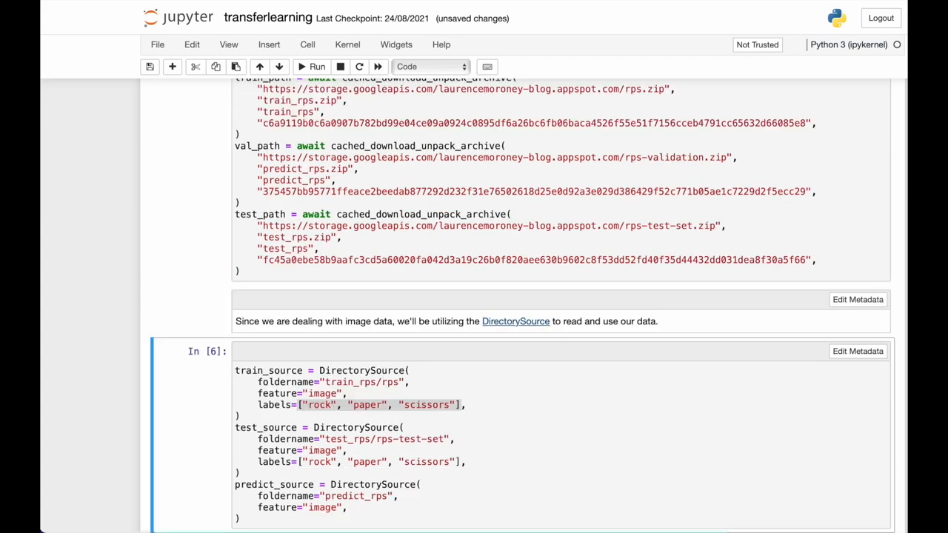
{"action": "scroll", "coordinate": [527, 274], "scroll_direction": "down", "scroll_amount": 5}
{"action": "key", "text": "shift+Return"}
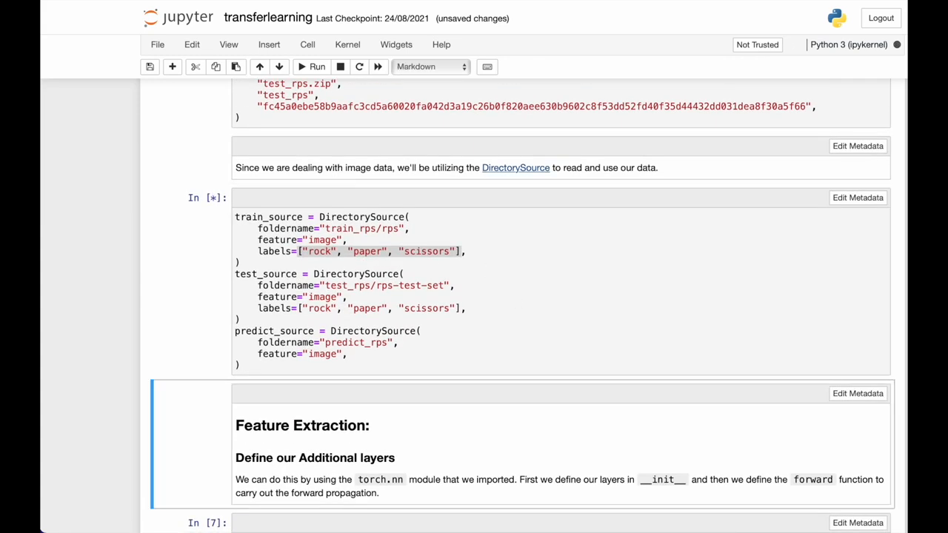
{"action": "scroll", "coordinate": [526, 275], "scroll_direction": "down", "scroll_amount": 4}
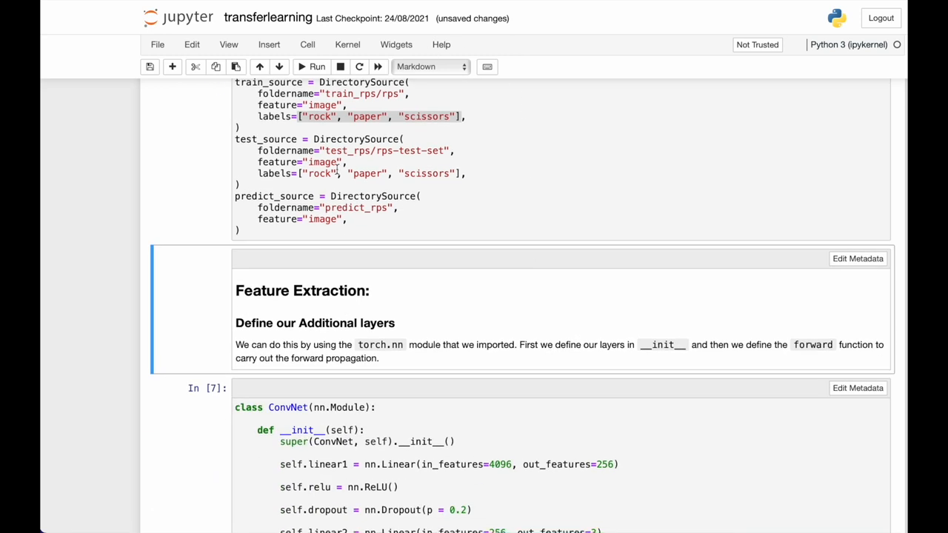
{"action": "scroll", "coordinate": [463, 243], "scroll_direction": "down", "scroll_amount": 3}
{"action": "scroll", "coordinate": [464, 245], "scroll_direction": "down", "scroll_amount": 2}
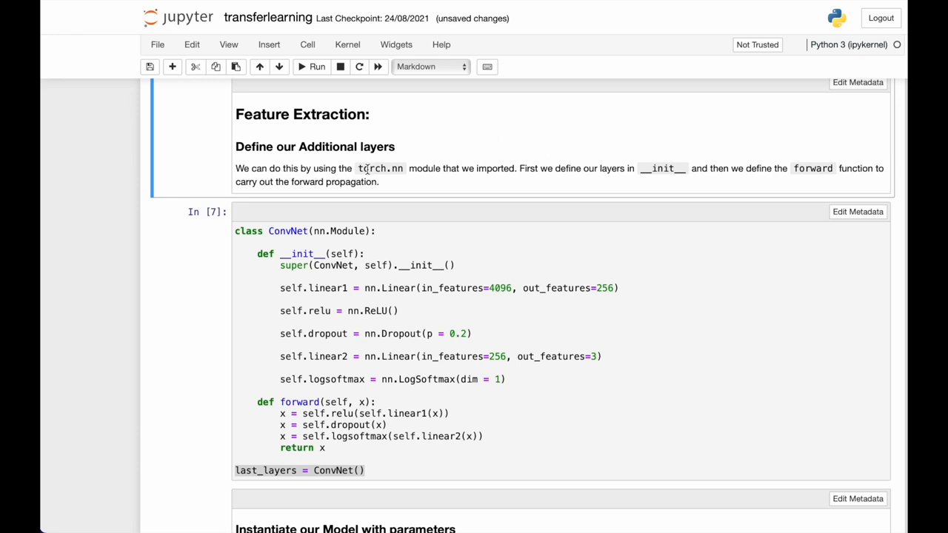
{"action": "left_click_drag", "start_coordinate": [357, 168], "coordinate": [405, 166]}
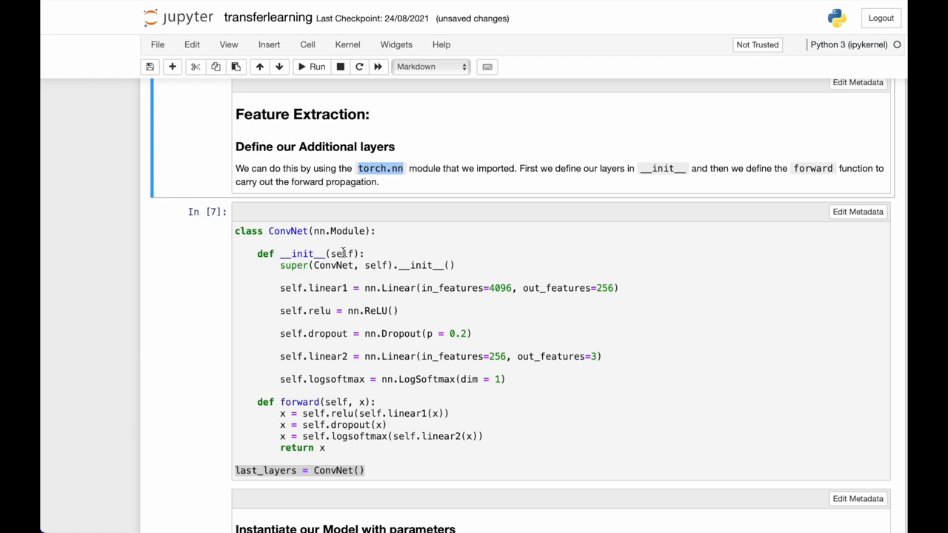
{"action": "left_click", "coordinate": [276, 289]}
{"action": "left_click_drag", "start_coordinate": [276, 289], "coordinate": [541, 380]}
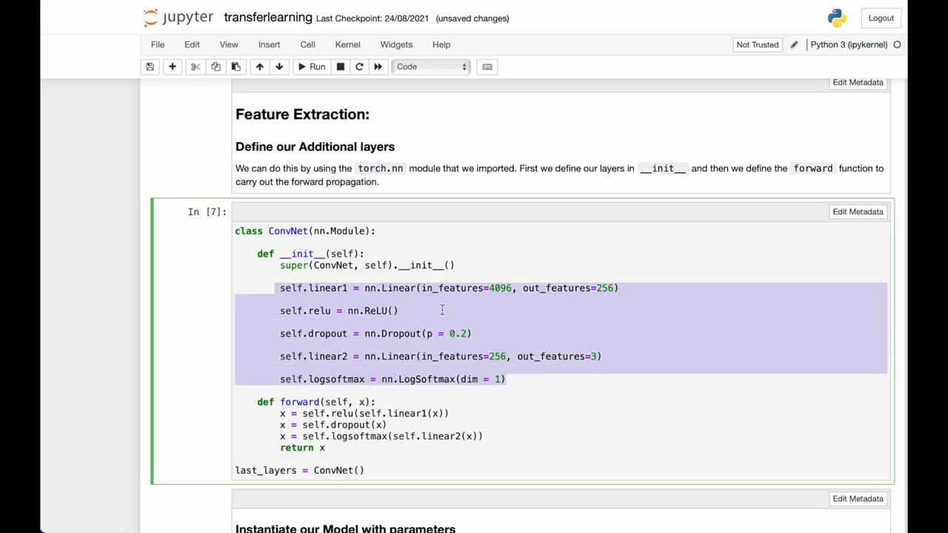
{"action": "left_click", "coordinate": [385, 288]}
{"action": "left_click_drag", "start_coordinate": [277, 288], "coordinate": [474, 316]}
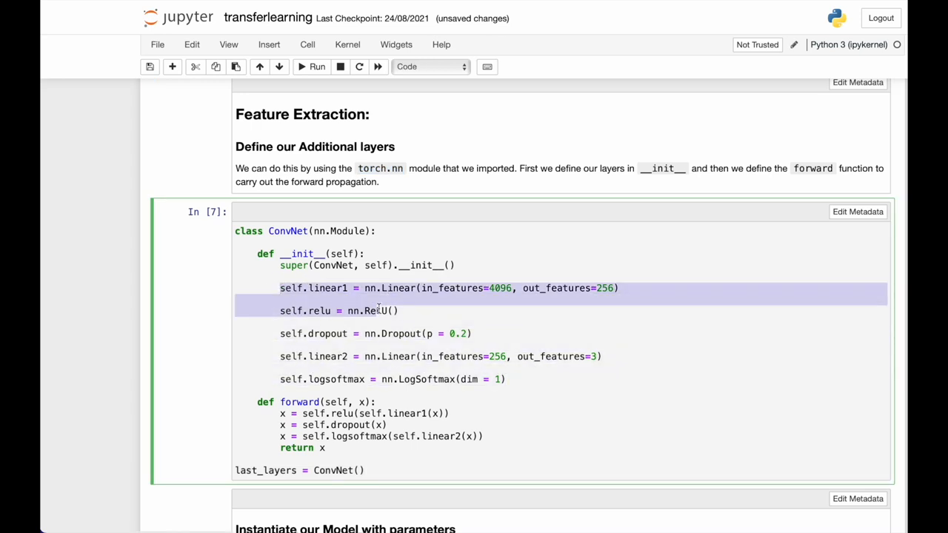
{"action": "left_click", "coordinate": [474, 313]}
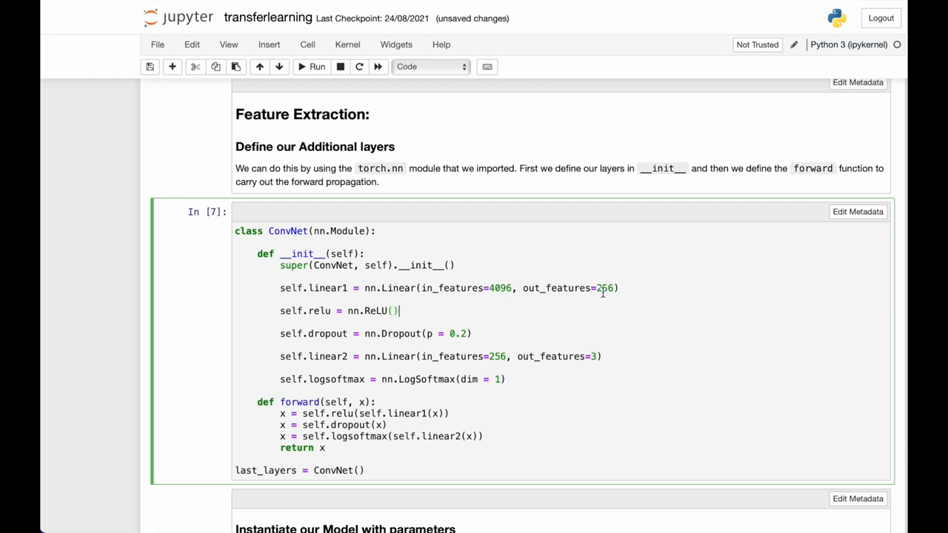
{"action": "left_click_drag", "start_coordinate": [291, 311], "coordinate": [398, 310]}
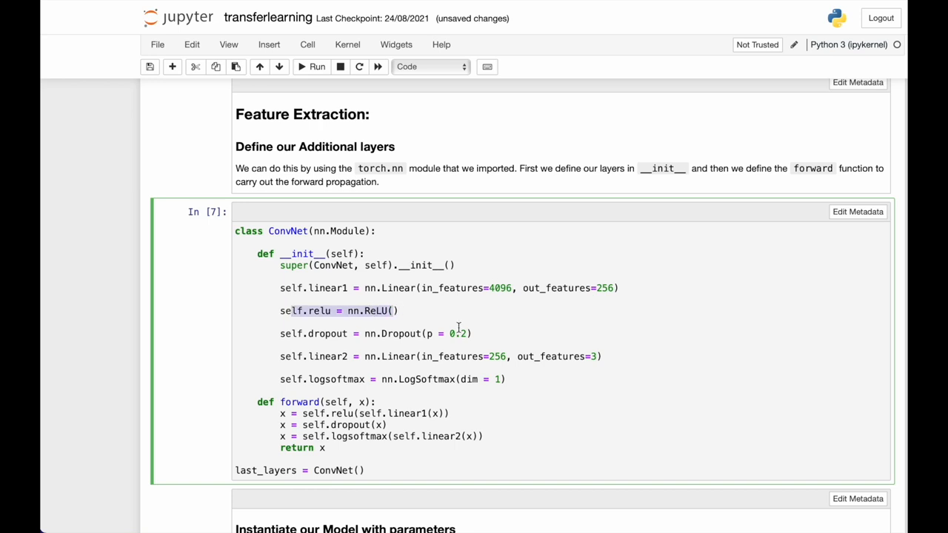
{"action": "scroll", "coordinate": [459, 328], "scroll_direction": "down", "scroll_amount": 2}
{"action": "left_click_drag", "start_coordinate": [308, 275], "coordinate": [427, 275]}
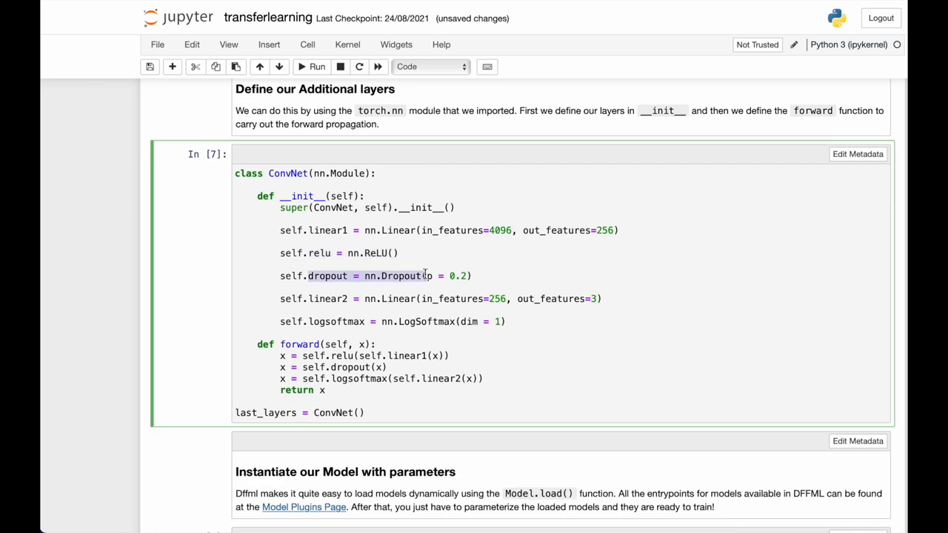
{"action": "scroll", "coordinate": [527, 268], "scroll_direction": "down", "scroll_amount": 1}
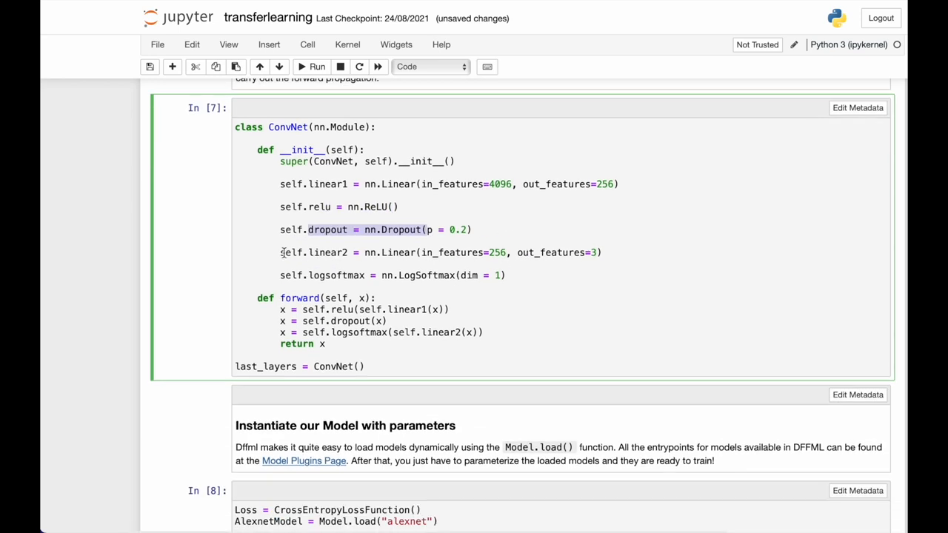
{"action": "left_click_drag", "start_coordinate": [274, 252], "coordinate": [389, 253]}
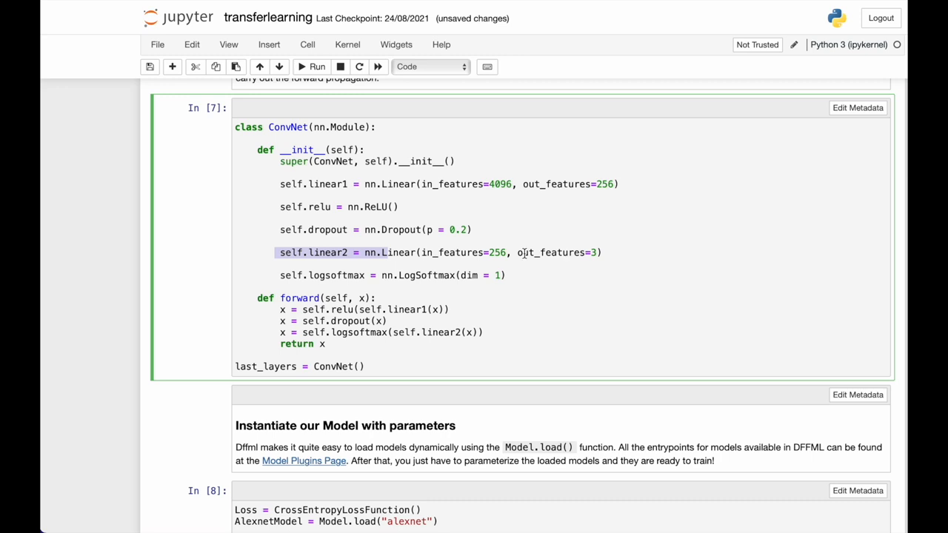
{"action": "scroll", "coordinate": [642, 242], "scroll_direction": "up", "scroll_amount": 1}
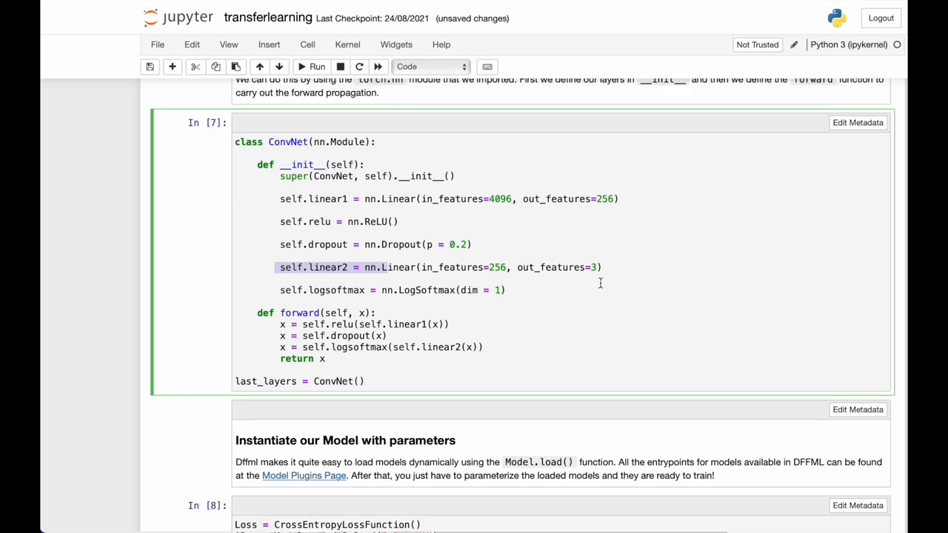
{"action": "scroll", "coordinate": [599, 283], "scroll_direction": "up", "scroll_amount": 2}
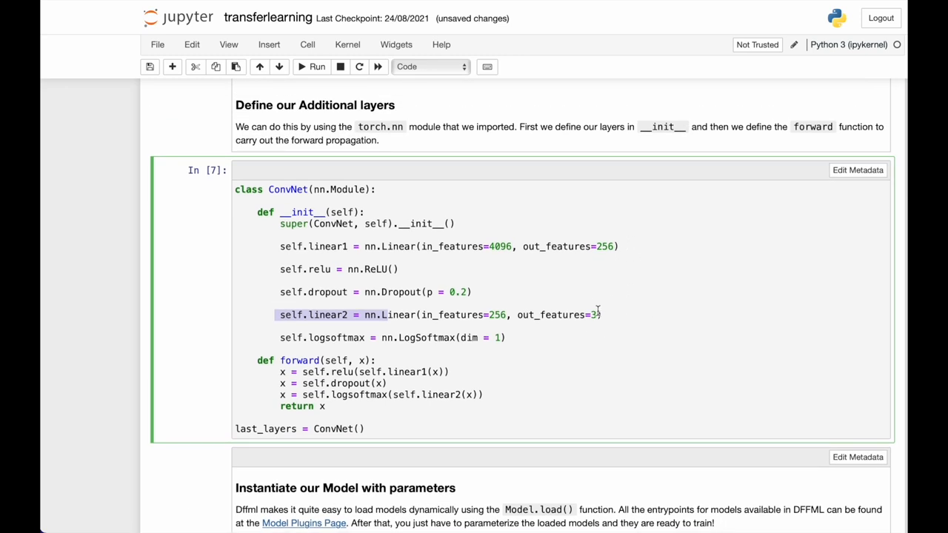
{"action": "scroll", "coordinate": [578, 324], "scroll_direction": "down", "scroll_amount": 1}
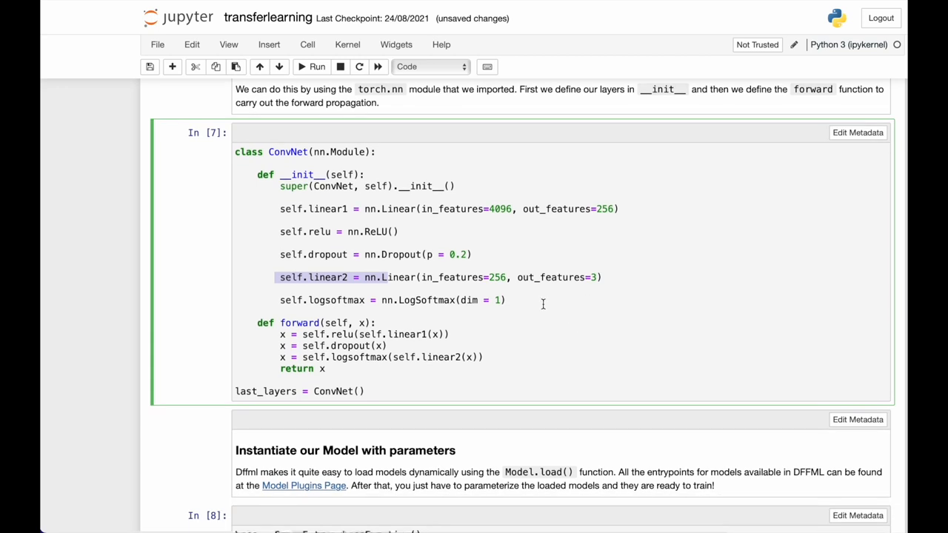
{"action": "left_click_drag", "start_coordinate": [279, 300], "coordinate": [485, 309]}
{"action": "left_click", "coordinate": [562, 309]}
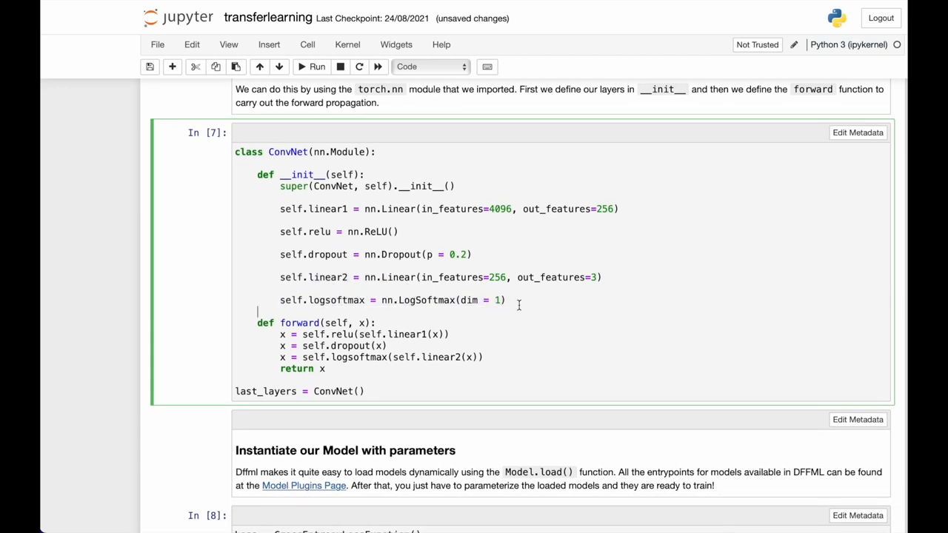
{"action": "scroll", "coordinate": [479, 302], "scroll_direction": "down", "scroll_amount": 2}
{"action": "scroll", "coordinate": [478, 301], "scroll_direction": "down", "scroll_amount": 1}
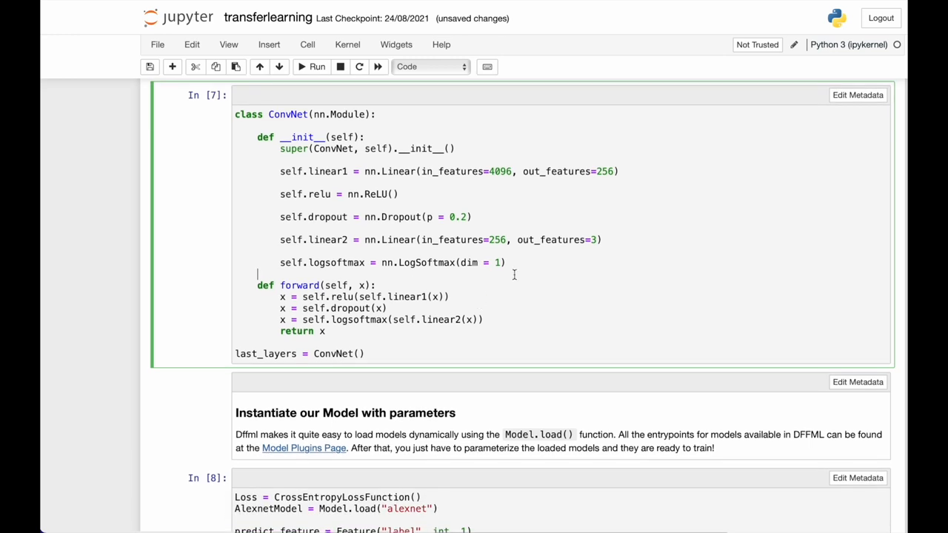
{"action": "scroll", "coordinate": [478, 301], "scroll_direction": "down", "scroll_amount": 2}
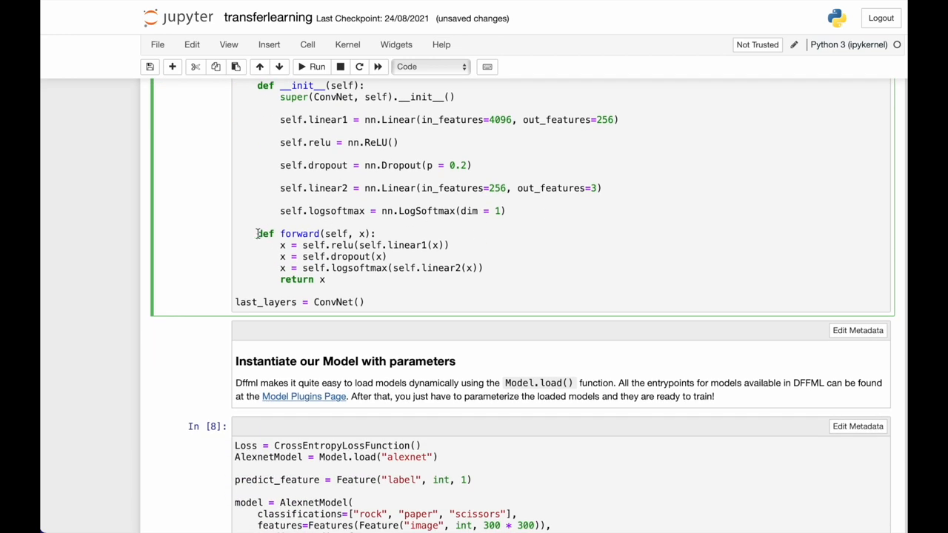
{"action": "left_click_drag", "start_coordinate": [257, 233], "coordinate": [431, 280]}
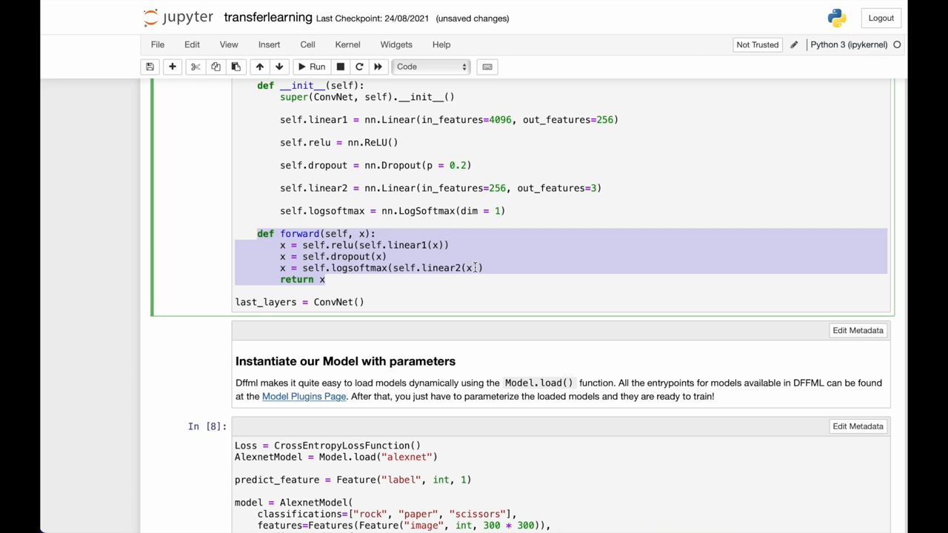
{"action": "left_click_drag", "start_coordinate": [483, 268], "coordinate": [236, 244]}
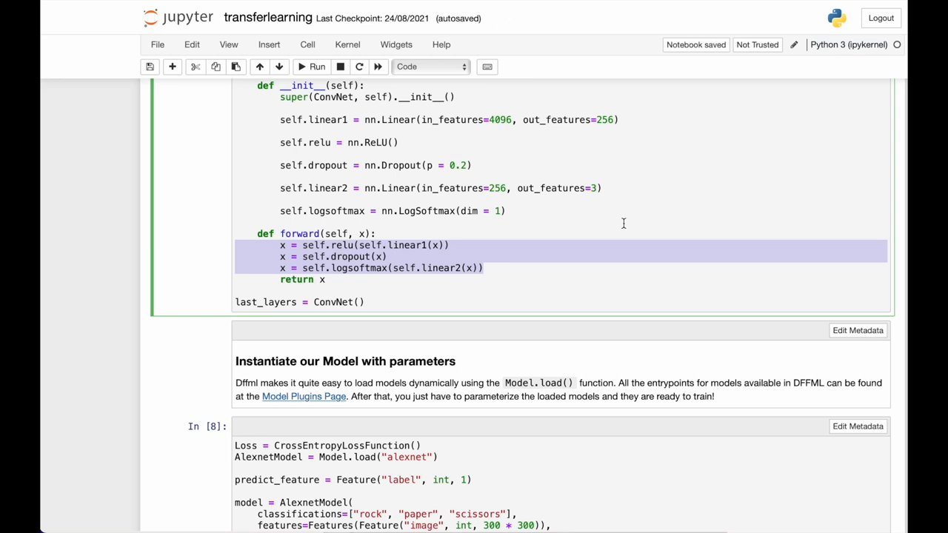
{"action": "scroll", "coordinate": [427, 151], "scroll_direction": "up", "scroll_amount": 1}
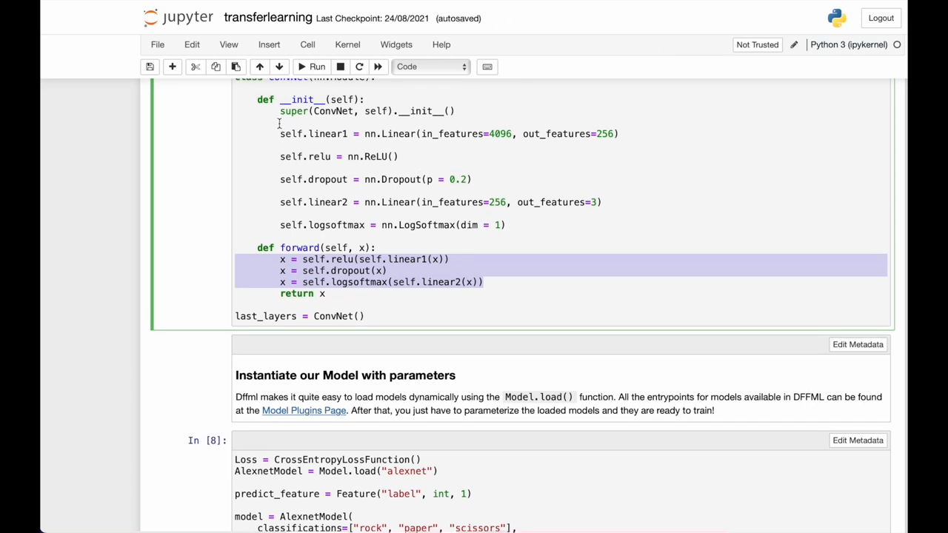
{"action": "left_click_drag", "start_coordinate": [279, 123], "coordinate": [492, 225]}
{"action": "scroll", "coordinate": [648, 258], "scroll_direction": "down", "scroll_amount": 3}
{"action": "left_click", "coordinate": [387, 230]}
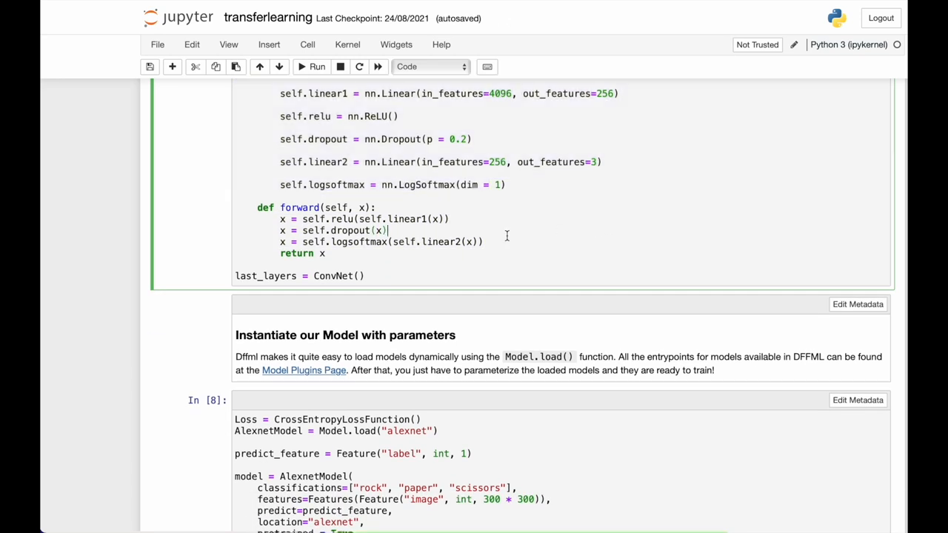
{"action": "left_click_drag", "start_coordinate": [359, 219], "coordinate": [442, 217]}
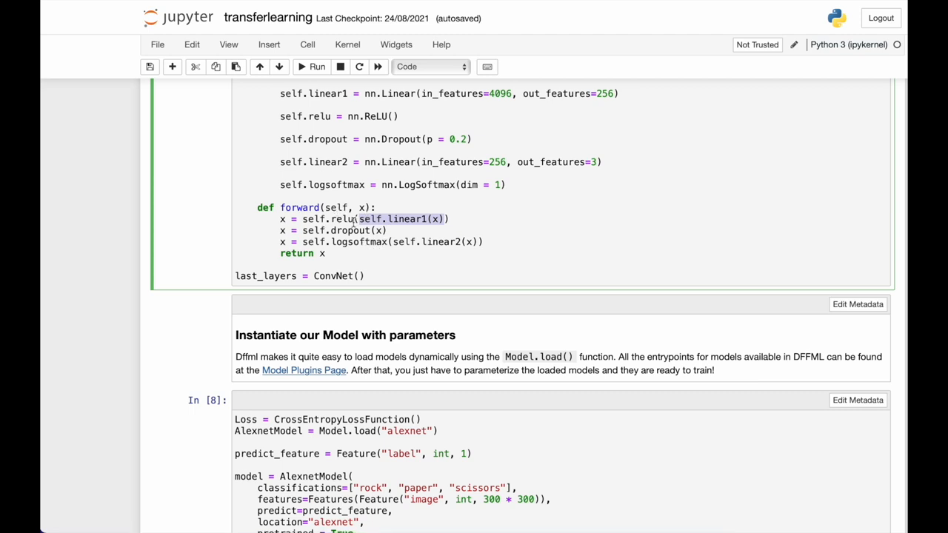
{"action": "mouse_move", "coordinate": [505, 244]}
{"action": "left_mouse_down"}
{"action": "mouse_move", "coordinate": [342, 241]}
{"action": "mouse_move", "coordinate": [386, 241]}
{"action": "left_mouse_up"}
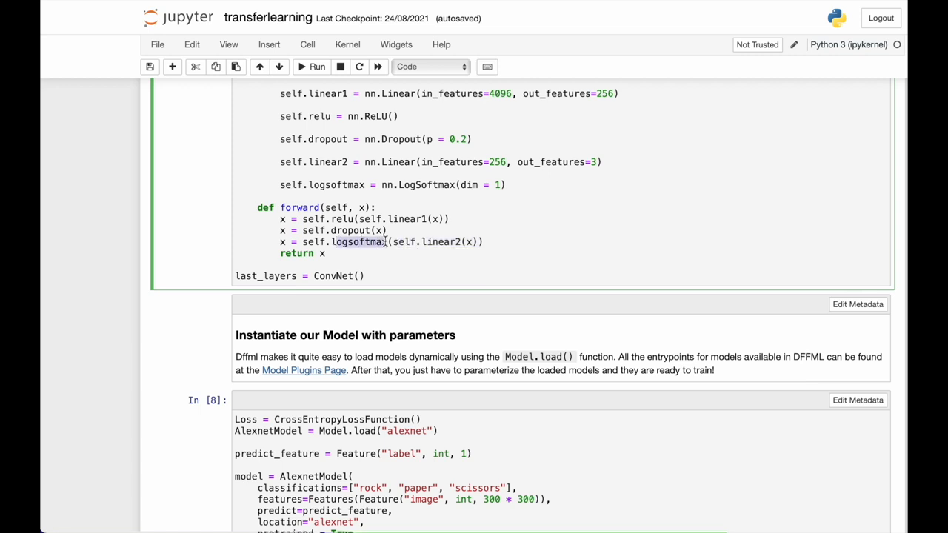
{"action": "scroll", "coordinate": [415, 236], "scroll_direction": "down", "scroll_amount": 2}
{"action": "scroll", "coordinate": [379, 222], "scroll_direction": "down", "scroll_amount": 1}
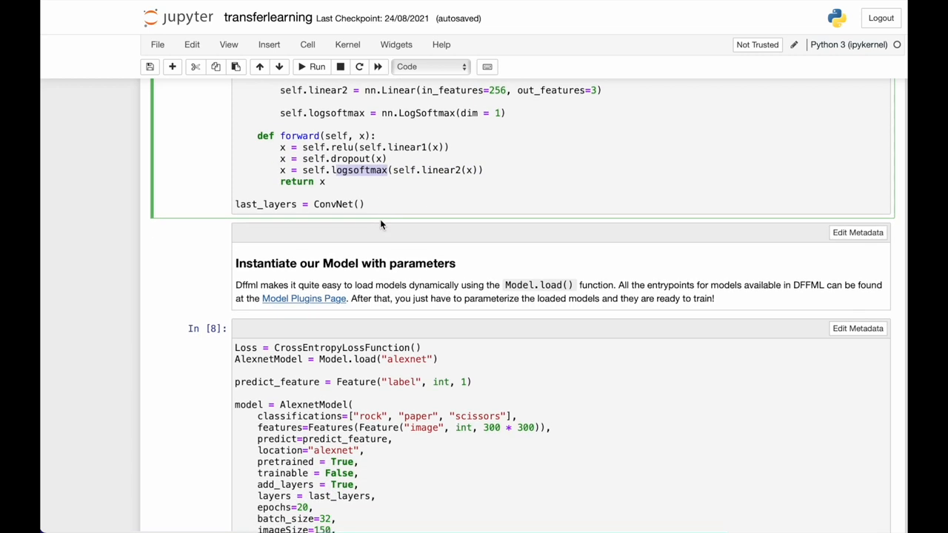
{"action": "left_click_drag", "start_coordinate": [236, 207], "coordinate": [393, 202]}
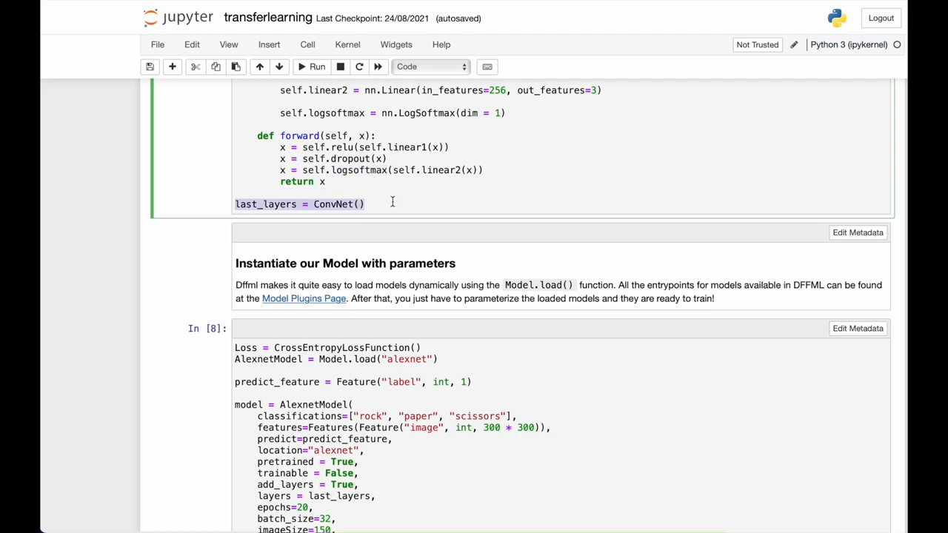
{"action": "scroll", "coordinate": [415, 207], "scroll_direction": "down", "scroll_amount": 1}
{"action": "scroll", "coordinate": [508, 222], "scroll_direction": "down", "scroll_amount": 1}
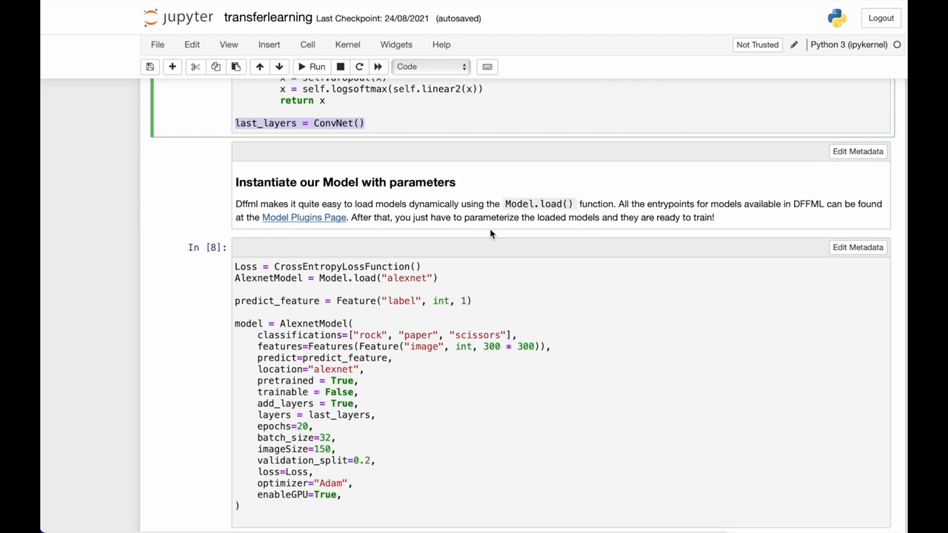
{"action": "scroll", "coordinate": [489, 230], "scroll_direction": "down", "scroll_amount": 1}
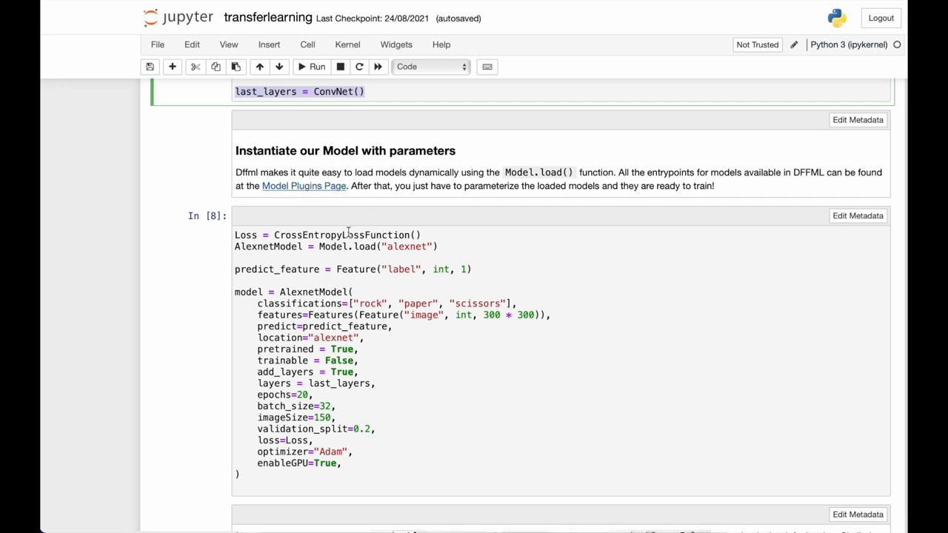
Highlight the model's features and predict arguments: image 300*300 and label classes rock, paper, scissors.
{"action": "left_click", "coordinate": [431, 246]}
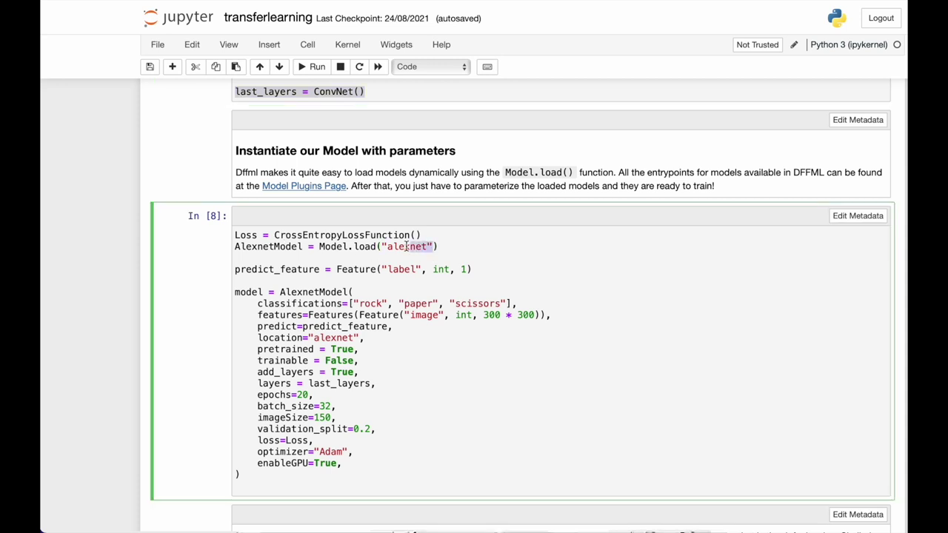
{"action": "left_click", "coordinate": [544, 257]}
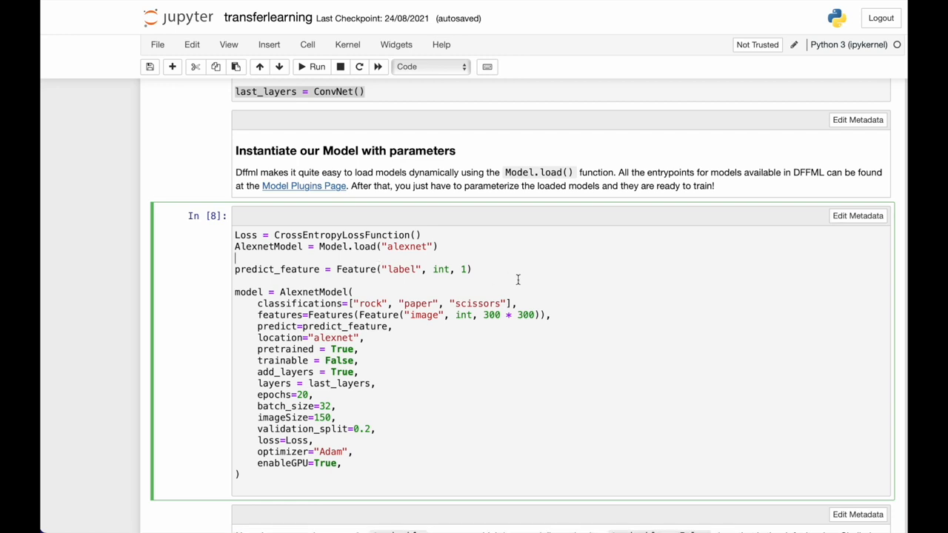
{"action": "left_click_drag", "start_coordinate": [484, 269], "coordinate": [353, 270]}
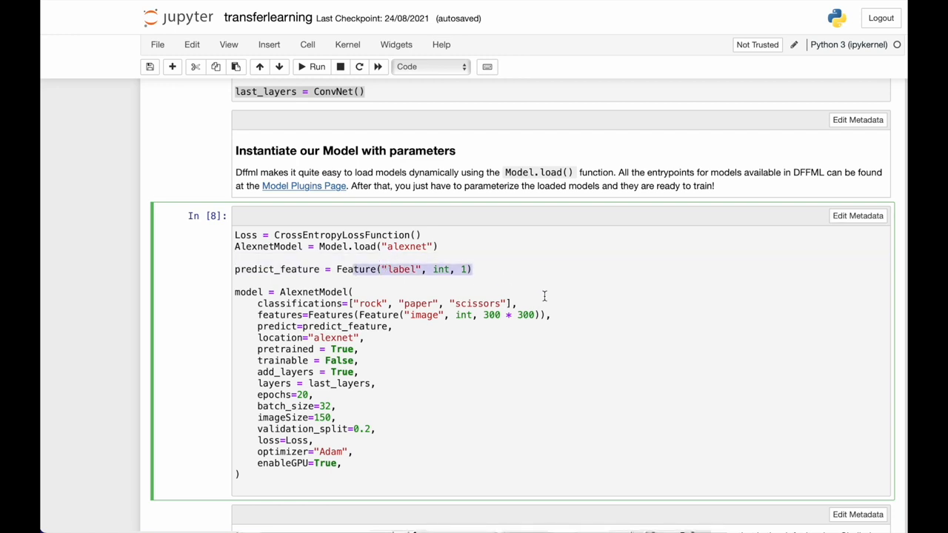
{"action": "scroll", "coordinate": [424, 327], "scroll_direction": "down", "scroll_amount": 2}
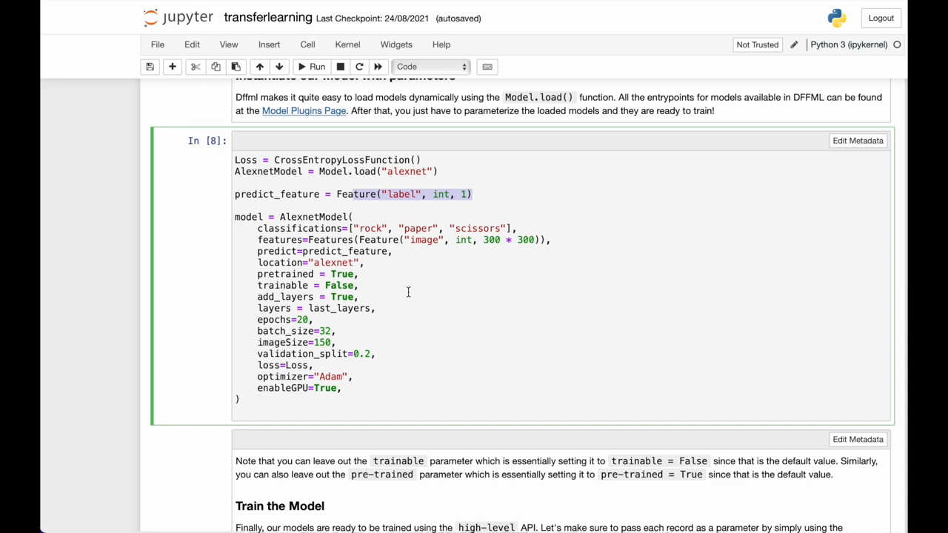
{"action": "left_click_drag", "start_coordinate": [511, 228], "coordinate": [308, 231]}
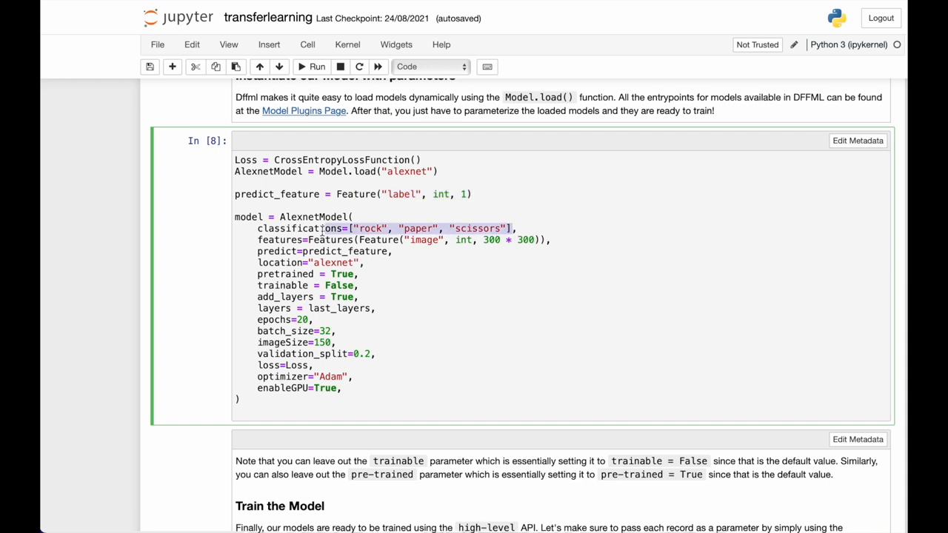
{"action": "left_click", "coordinate": [344, 240]}
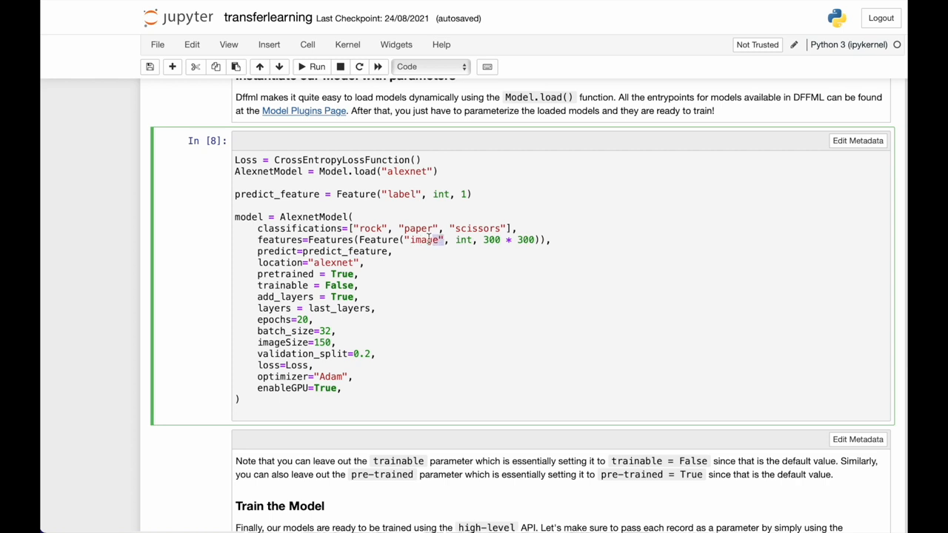
{"action": "left_click_drag", "start_coordinate": [444, 239], "coordinate": [410, 239]}
{"action": "left_click_drag", "start_coordinate": [483, 240], "coordinate": [537, 239]}
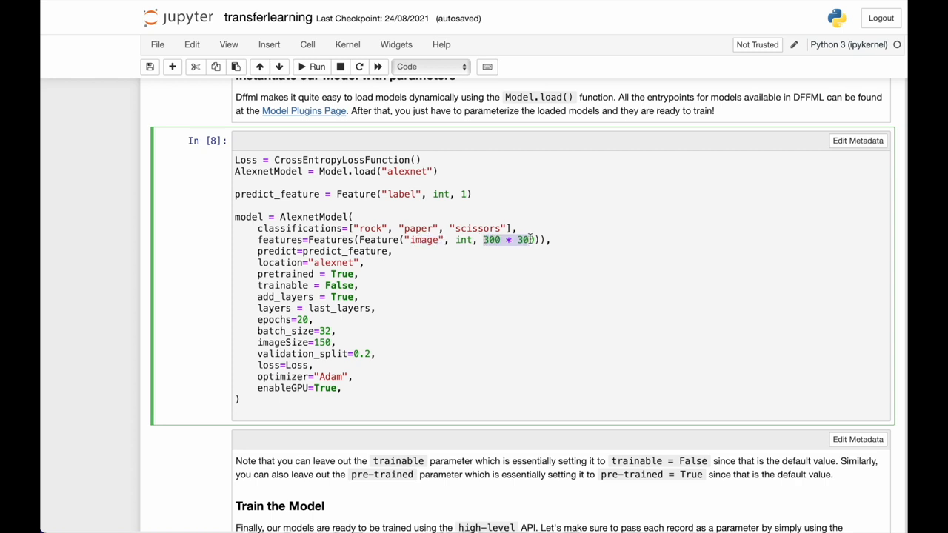
{"action": "scroll", "coordinate": [603, 264], "scroll_direction": "down", "scroll_amount": 1}
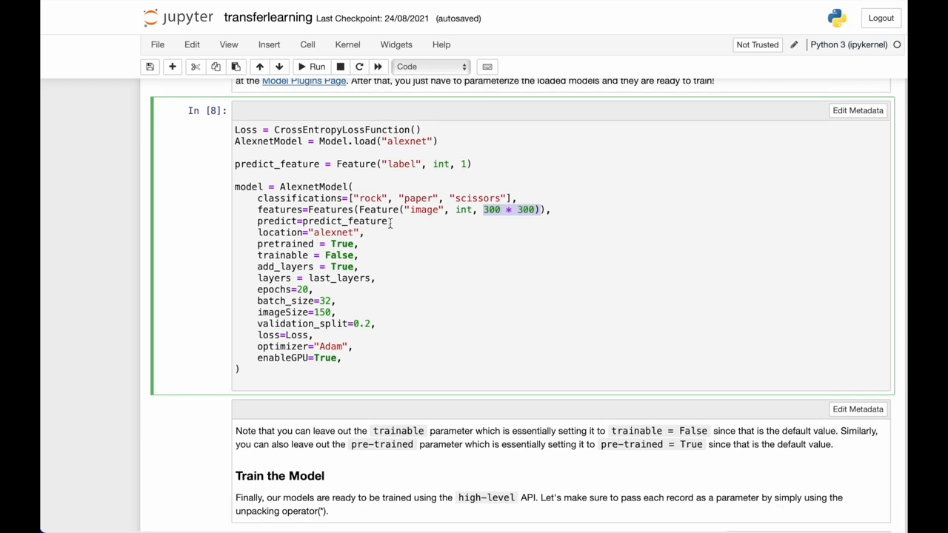
{"action": "left_click_drag", "start_coordinate": [390, 222], "coordinate": [308, 209]}
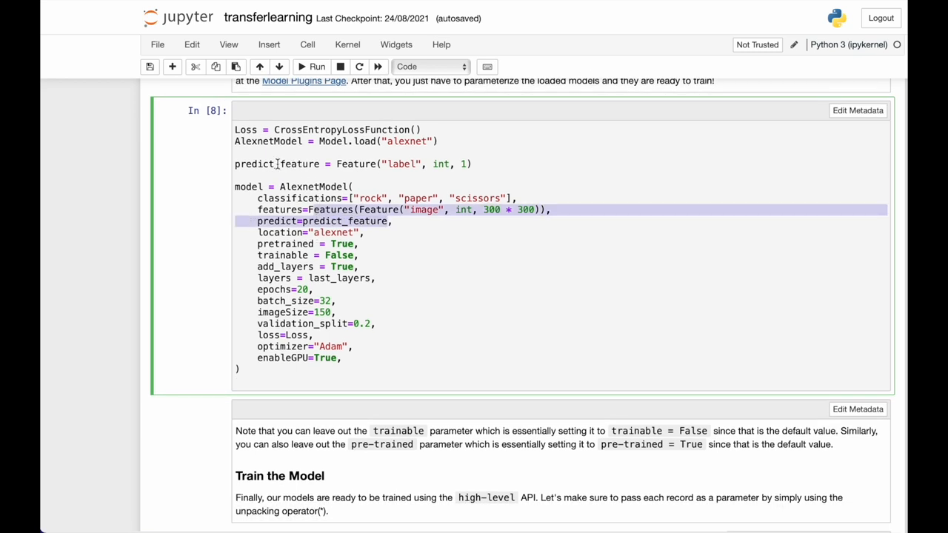
{"action": "scroll", "coordinate": [352, 246], "scroll_direction": "down", "scroll_amount": 1}
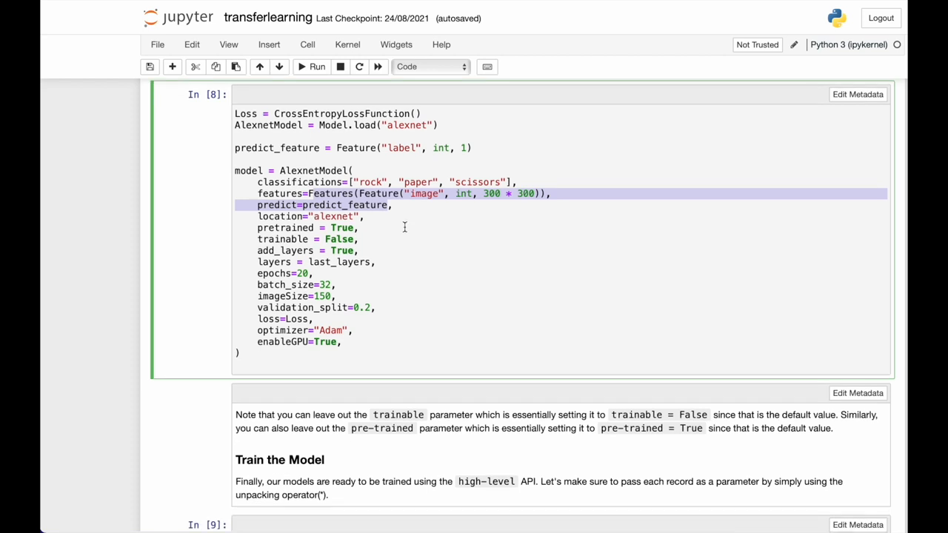
{"action": "left_click", "coordinate": [395, 232]}
Highlight the pretrained=True, trainable=False, add_layers=True and layers=last_layers settings.
{"action": "left_click_drag", "start_coordinate": [362, 228], "coordinate": [305, 227]}
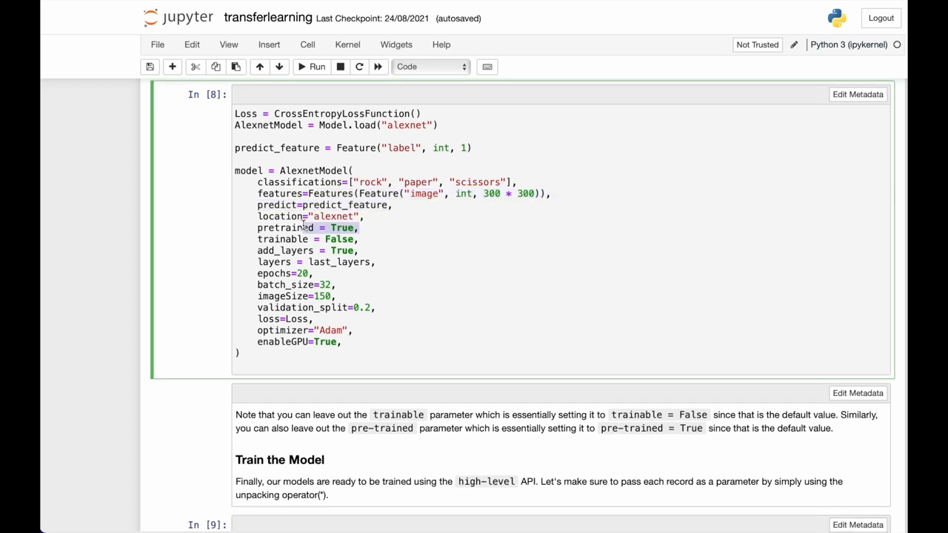
{"action": "left_click_drag", "start_coordinate": [361, 239], "coordinate": [286, 239]}
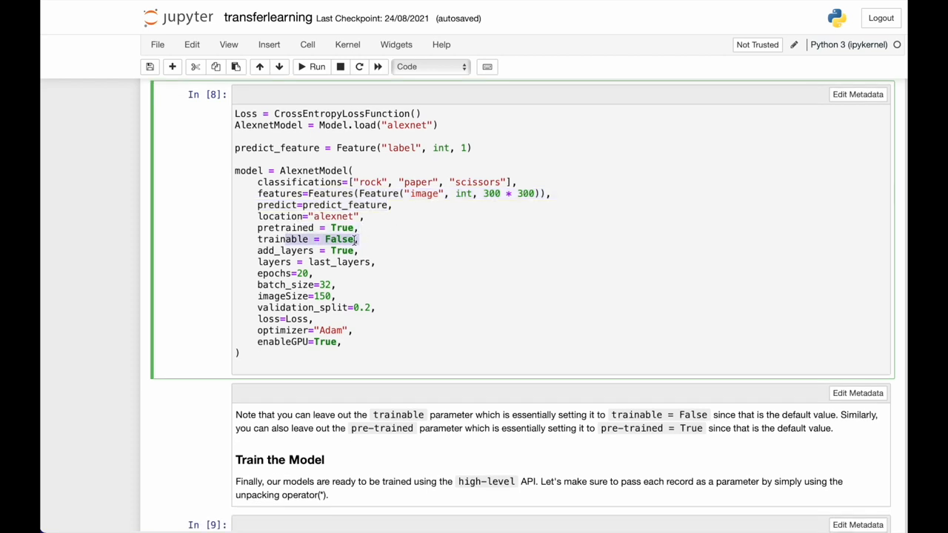
{"action": "left_click", "coordinate": [364, 239]}
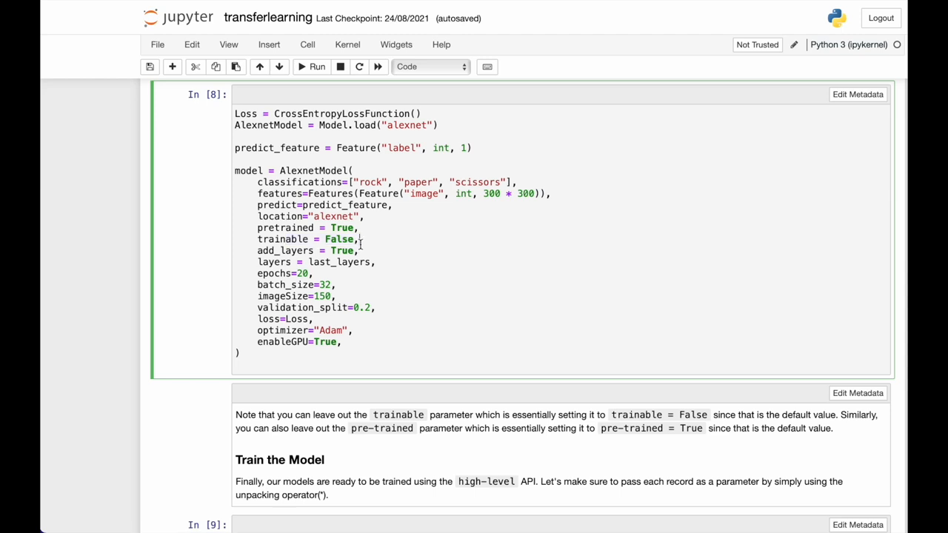
{"action": "left_click_drag", "start_coordinate": [362, 251], "coordinate": [285, 249]}
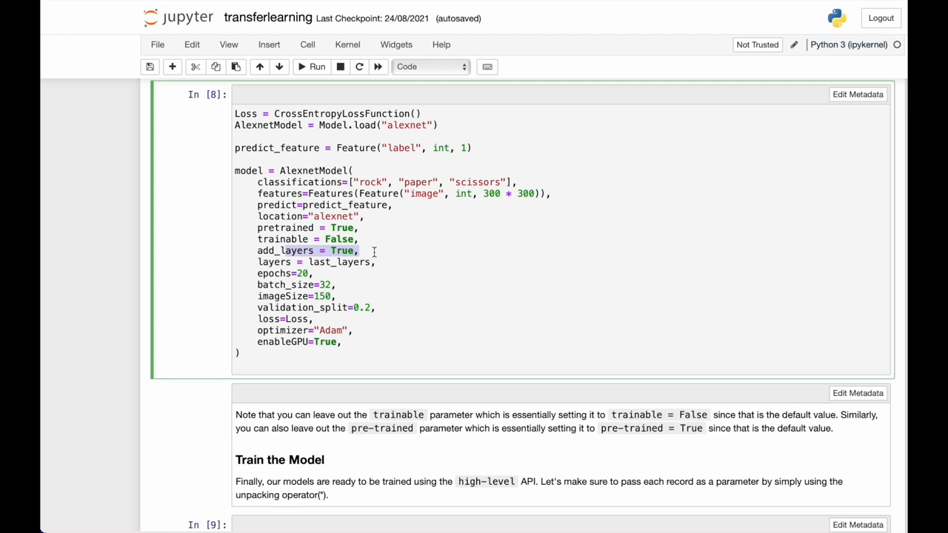
{"action": "left_click_drag", "start_coordinate": [376, 262], "coordinate": [310, 262]}
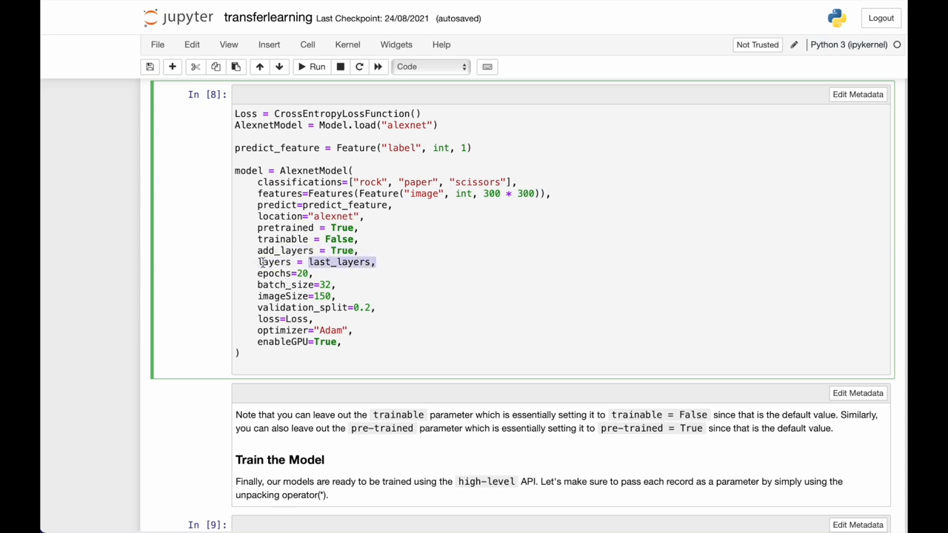
{"action": "left_click_drag", "start_coordinate": [260, 262], "coordinate": [294, 262]}
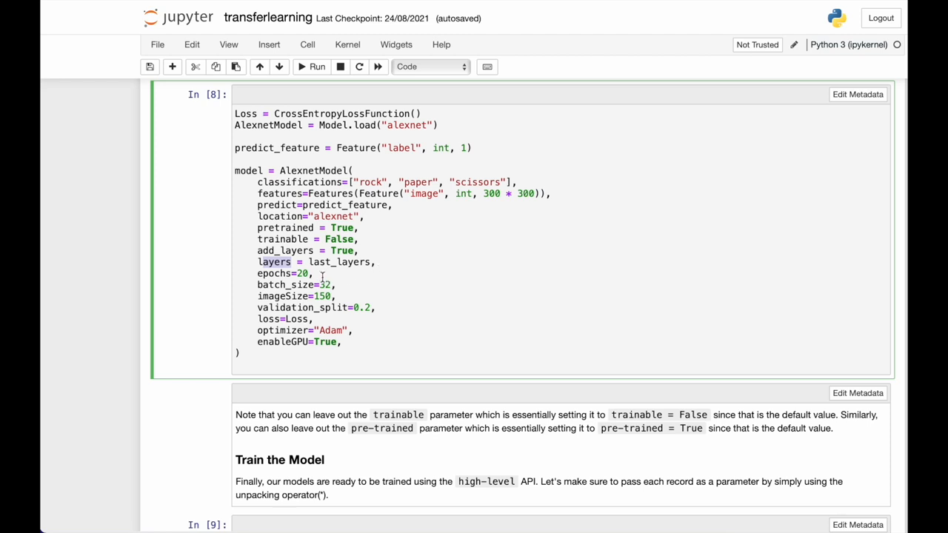
Highlight the training hyperparameters from epochs to enableGPU, emphasising the Adam optimizer.
{"action": "left_click_drag", "start_coordinate": [256, 273], "coordinate": [377, 339]}
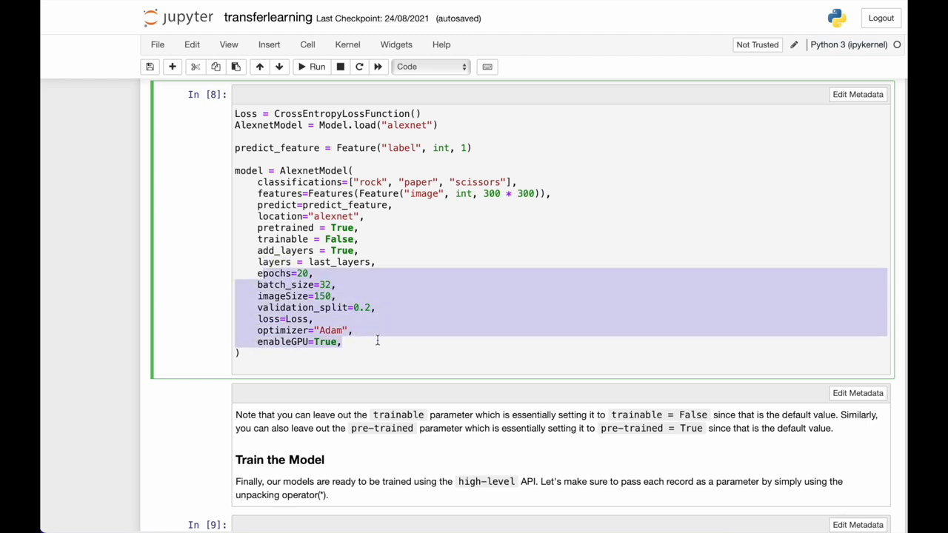
{"action": "left_click", "coordinate": [334, 279]}
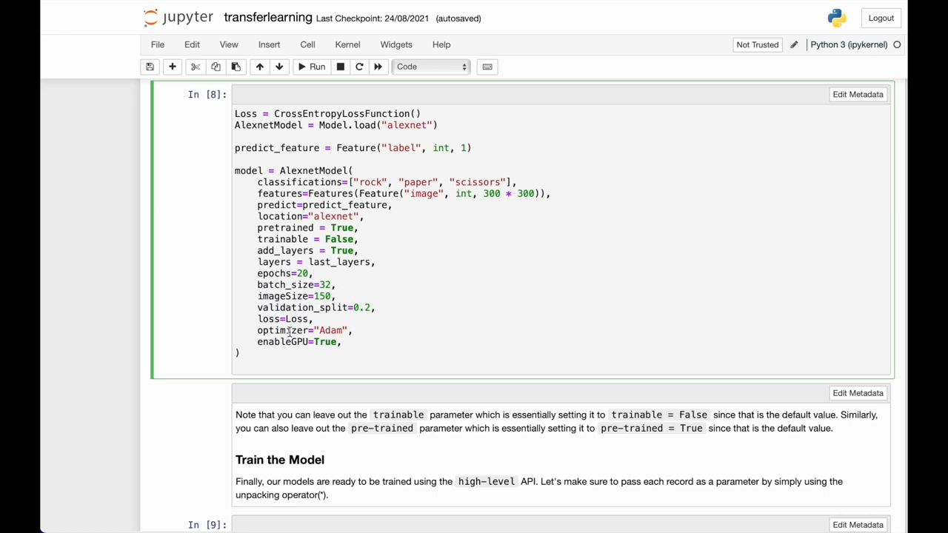
{"action": "left_click_drag", "start_coordinate": [289, 330], "coordinate": [352, 331]}
{"action": "left_click", "coordinate": [392, 330]}
{"action": "scroll", "coordinate": [392, 329], "scroll_direction": "down", "scroll_amount": 1}
{"action": "scroll", "coordinate": [440, 269], "scroll_direction": "down", "scroll_amount": 1}
{"action": "scroll", "coordinate": [639, 317], "scroll_direction": "down", "scroll_amount": 2}
{"action": "scroll", "coordinate": [641, 319], "scroll_direction": "down", "scroll_amount": 2}
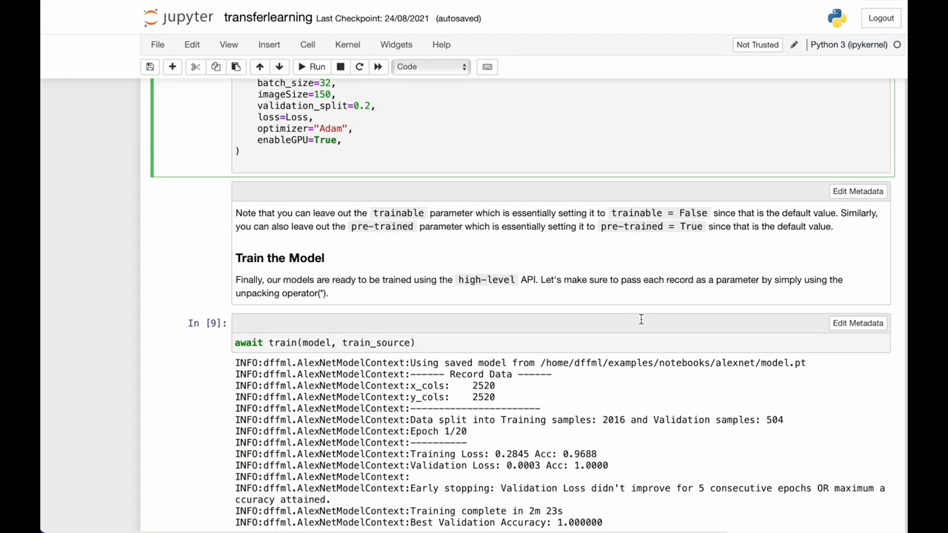
{"action": "scroll", "coordinate": [640, 319], "scroll_direction": "down", "scroll_amount": 2}
{"action": "scroll", "coordinate": [644, 198], "scroll_direction": "up", "scroll_amount": 5}
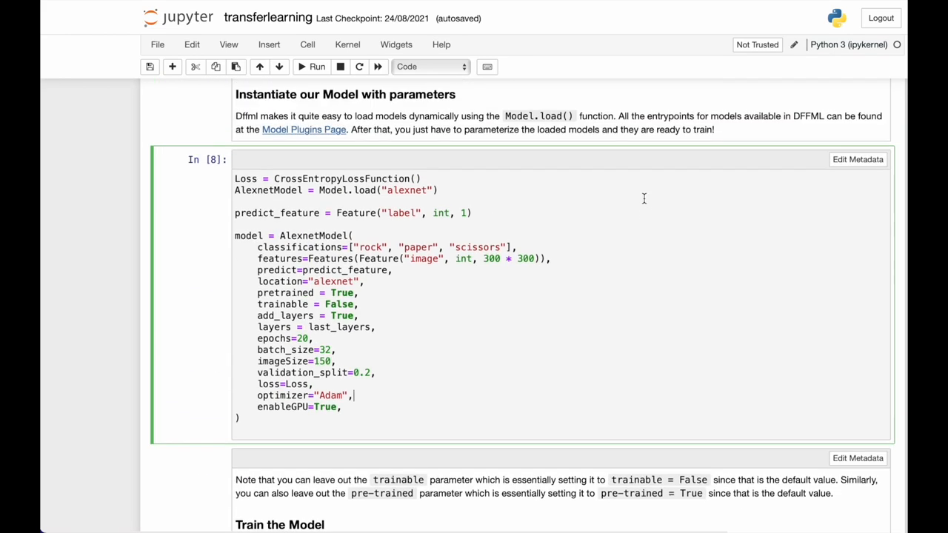
{"action": "scroll", "coordinate": [643, 198], "scroll_direction": "up", "scroll_amount": 5}
{"action": "scroll", "coordinate": [644, 199], "scroll_direction": "up", "scroll_amount": 1}
Re-run the ConvNet layers cell and then the In [9] training cell.
{"action": "key", "text": "shift+Return"}
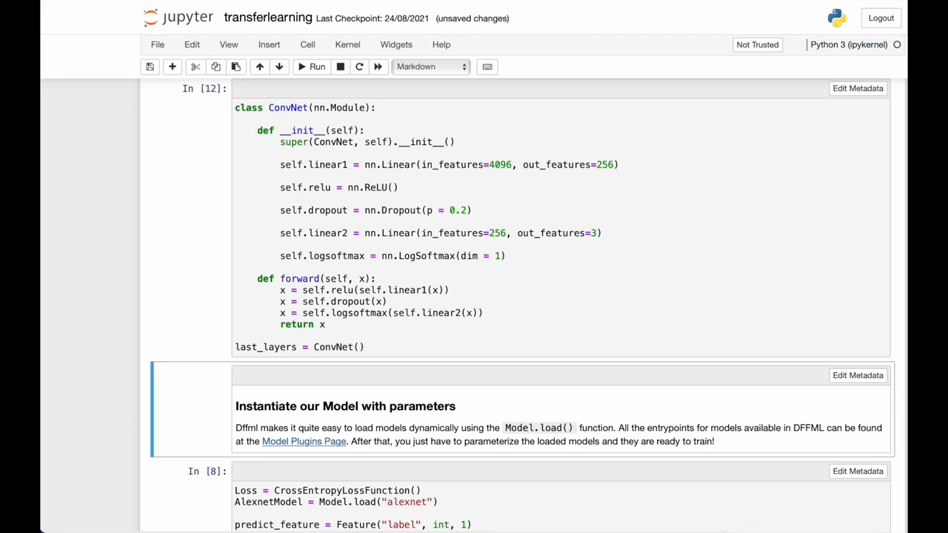
{"action": "key", "text": "Down"}
{"action": "key", "text": "Down"}
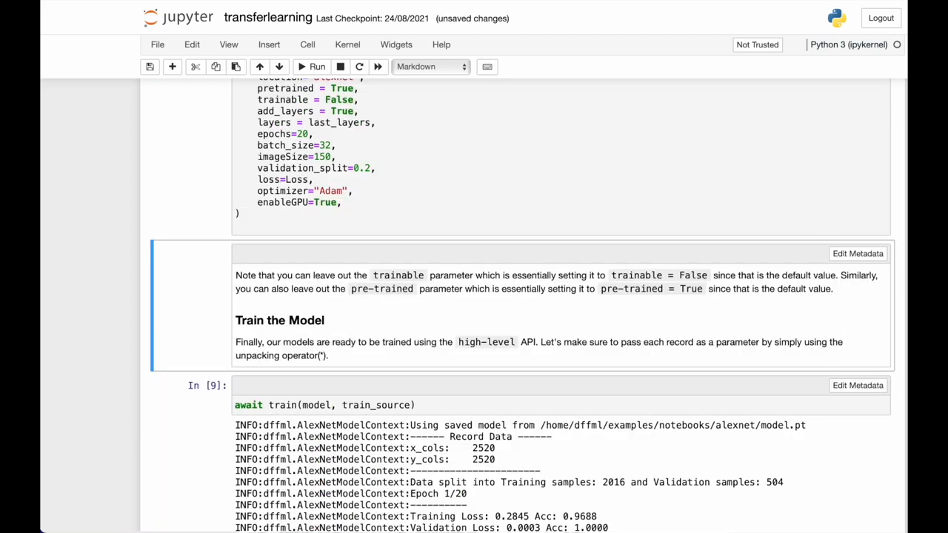
{"action": "key", "text": "Down"}
{"action": "key", "text": "shift+Return"}
{"action": "scroll", "coordinate": [575, 168], "scroll_direction": "down", "scroll_amount": 2}
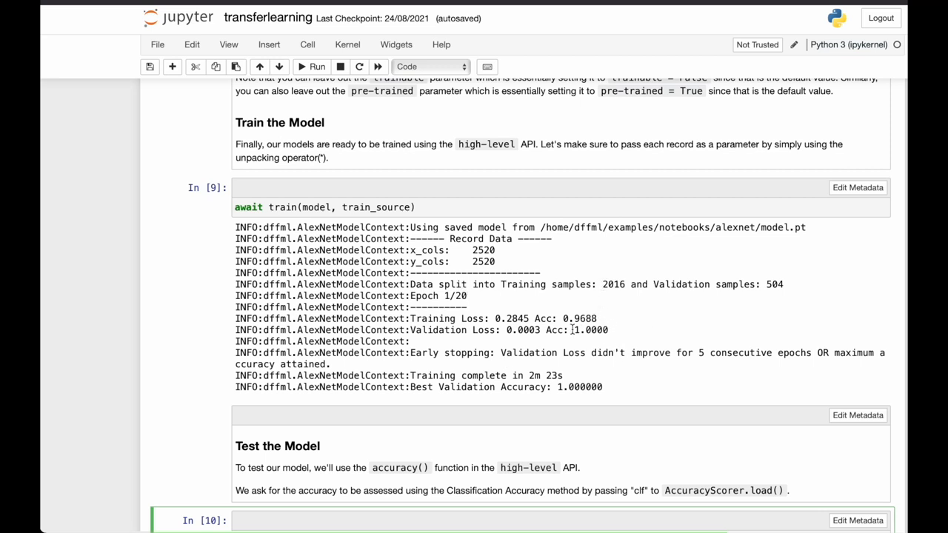
Highlight the training log's validation accuracy 1.0000, training accuracy 0.9688 and validation loss figures.
{"action": "left_click_drag", "start_coordinate": [572, 329], "coordinate": [610, 329]}
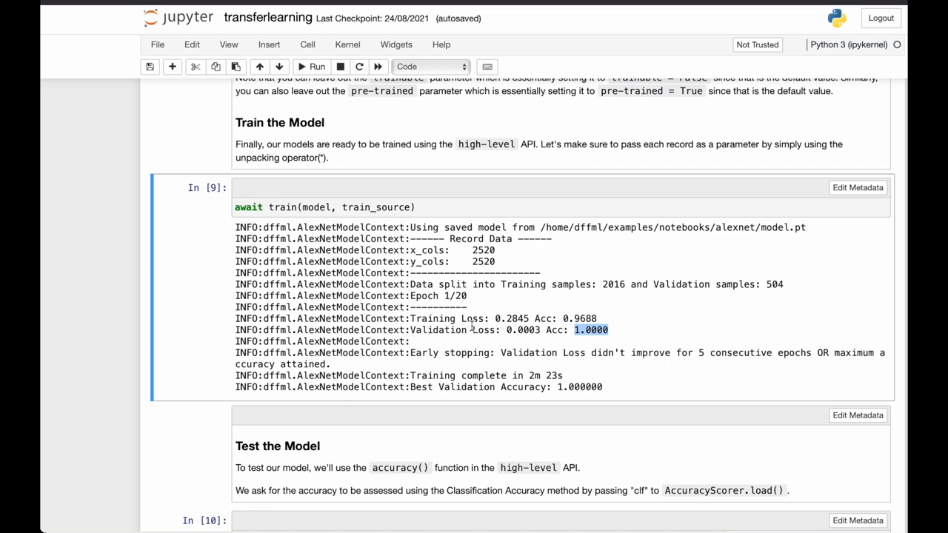
{"action": "left_click_drag", "start_coordinate": [562, 319], "coordinate": [597, 318]}
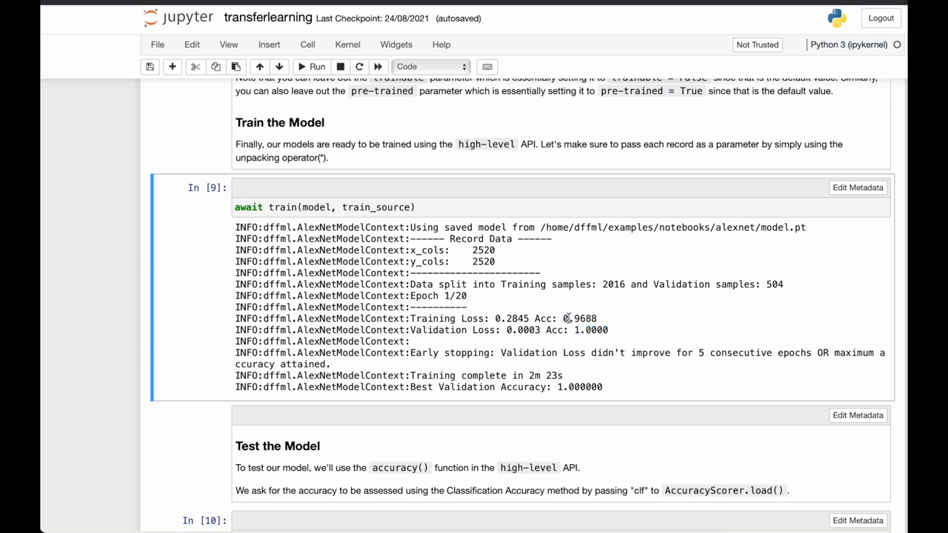
{"action": "left_click", "coordinate": [614, 321]}
{"action": "left_click_drag", "start_coordinate": [608, 330], "coordinate": [502, 329]}
{"action": "left_click", "coordinate": [667, 322]}
{"action": "scroll", "coordinate": [617, 344], "scroll_direction": "down", "scroll_amount": 1}
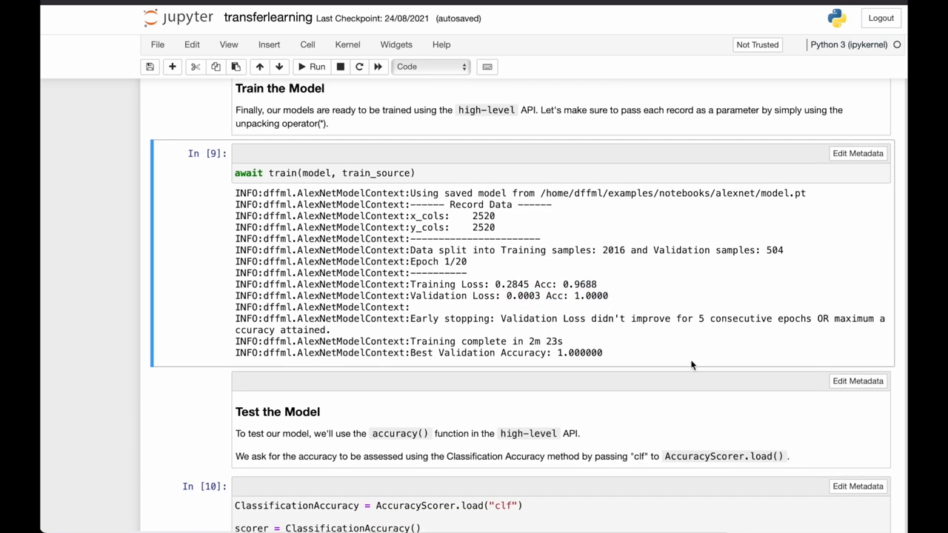
{"action": "scroll", "coordinate": [691, 364], "scroll_direction": "down", "scroll_amount": 3}
{"action": "scroll", "coordinate": [676, 348], "scroll_direction": "down", "scroll_amount": 1}
{"action": "scroll", "coordinate": [593, 279], "scroll_direction": "down", "scroll_amount": 2}
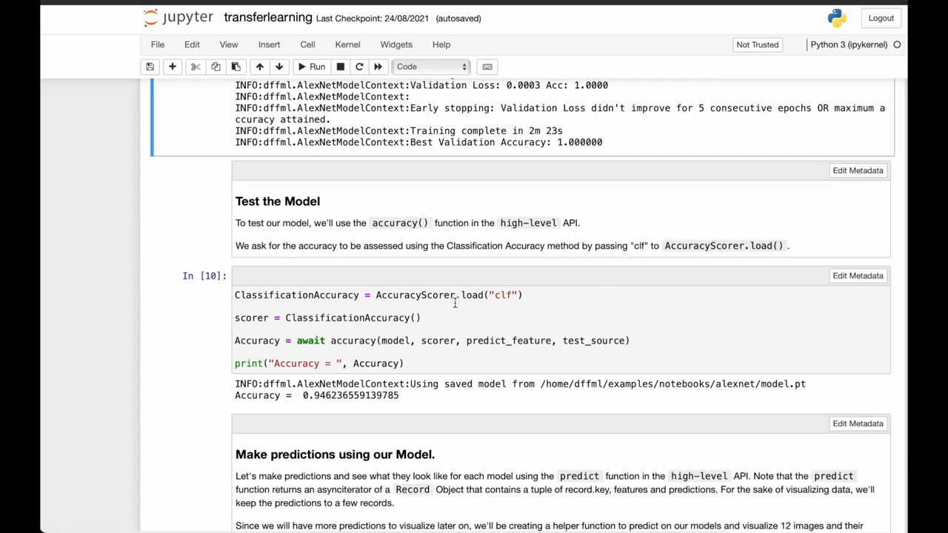
Highlight the accuracy function call and its 0.946 result in the Test the Model cell.
{"action": "left_click", "coordinate": [507, 300]}
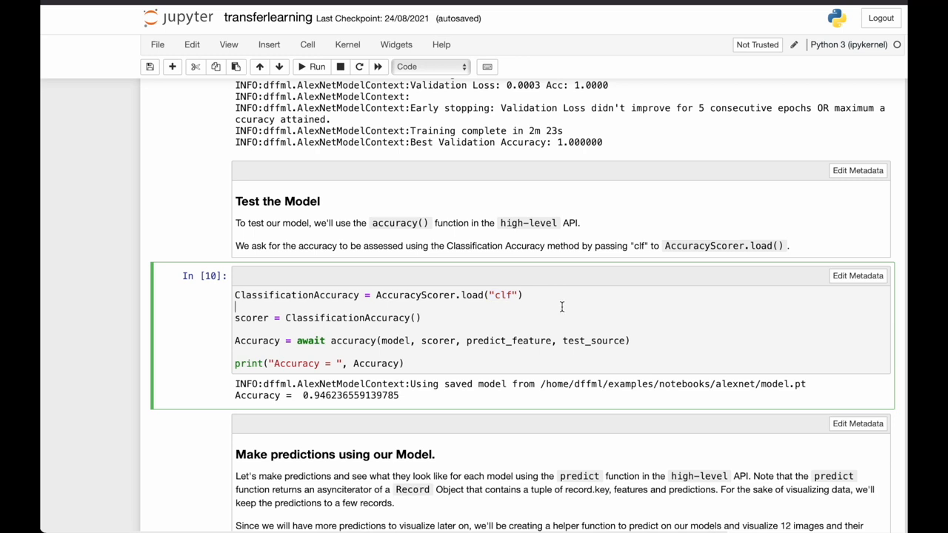
{"action": "scroll", "coordinate": [397, 327], "scroll_direction": "down", "scroll_amount": 1}
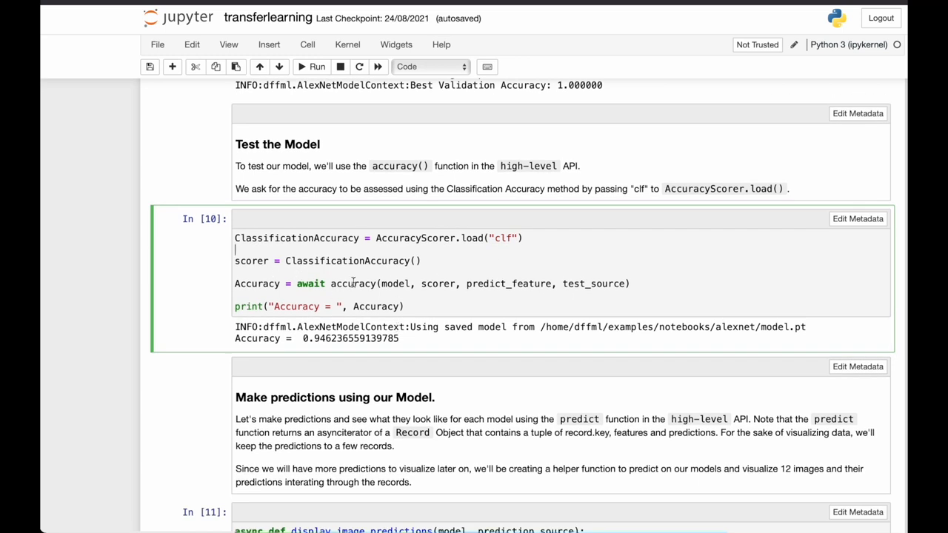
{"action": "left_click_drag", "start_coordinate": [331, 283], "coordinate": [380, 285]}
{"action": "scroll", "coordinate": [501, 281], "scroll_direction": "down", "scroll_amount": 1}
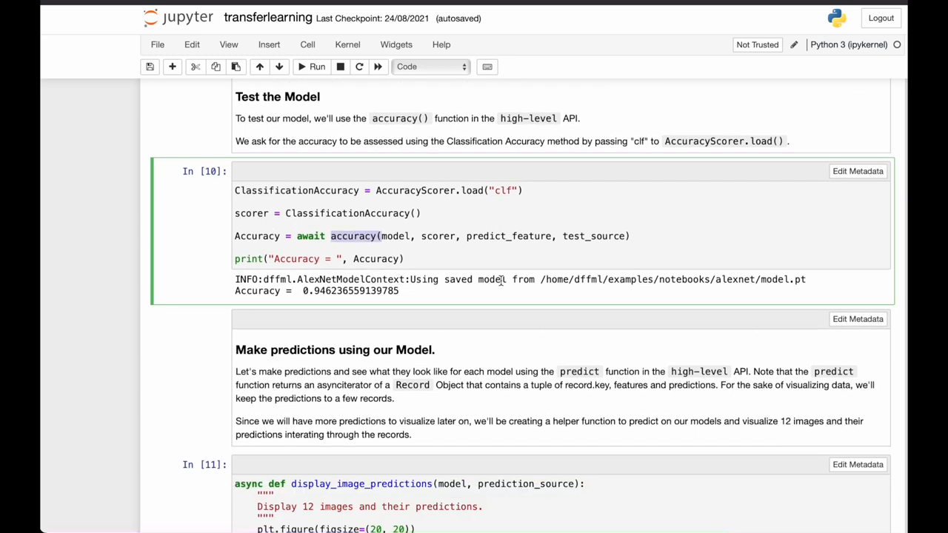
{"action": "left_click_drag", "start_coordinate": [303, 291], "coordinate": [331, 291]}
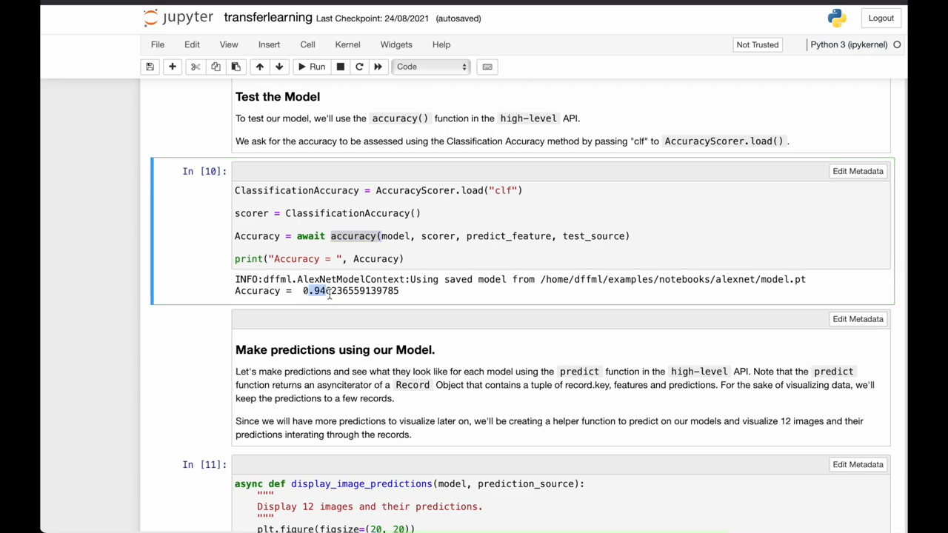
{"action": "left_click_drag", "start_coordinate": [556, 236], "coordinate": [626, 236]}
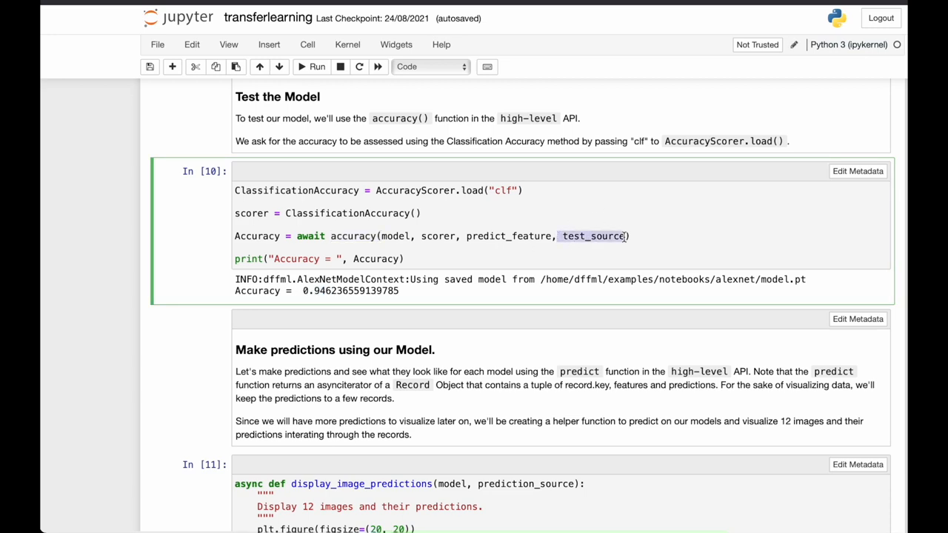
{"action": "scroll", "coordinate": [626, 243], "scroll_direction": "down", "scroll_amount": 2}
{"action": "scroll", "coordinate": [625, 242], "scroll_direction": "down", "scroll_amount": 1}
{"action": "scroll", "coordinate": [528, 349], "scroll_direction": "down", "scroll_amount": 2}
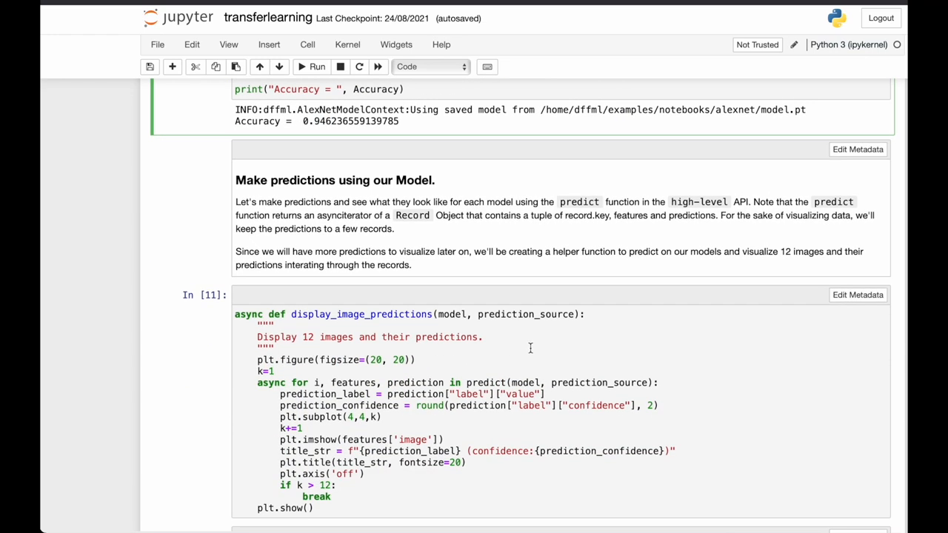
{"action": "scroll", "coordinate": [535, 356], "scroll_direction": "down", "scroll_amount": 1}
{"action": "scroll", "coordinate": [498, 263], "scroll_direction": "down", "scroll_amount": 1}
{"action": "scroll", "coordinate": [468, 294], "scroll_direction": "down", "scroll_amount": 1}
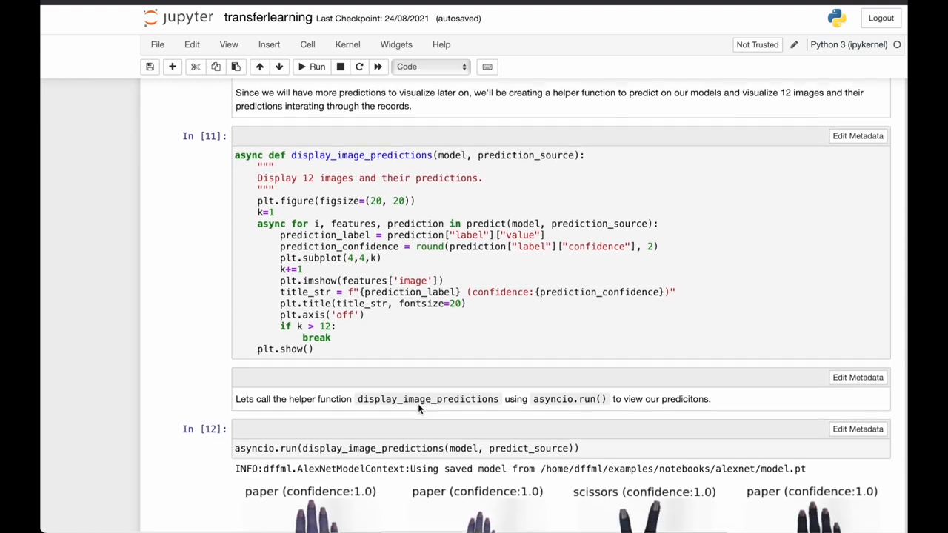
{"action": "scroll", "coordinate": [463, 275], "scroll_direction": "down", "scroll_amount": 1}
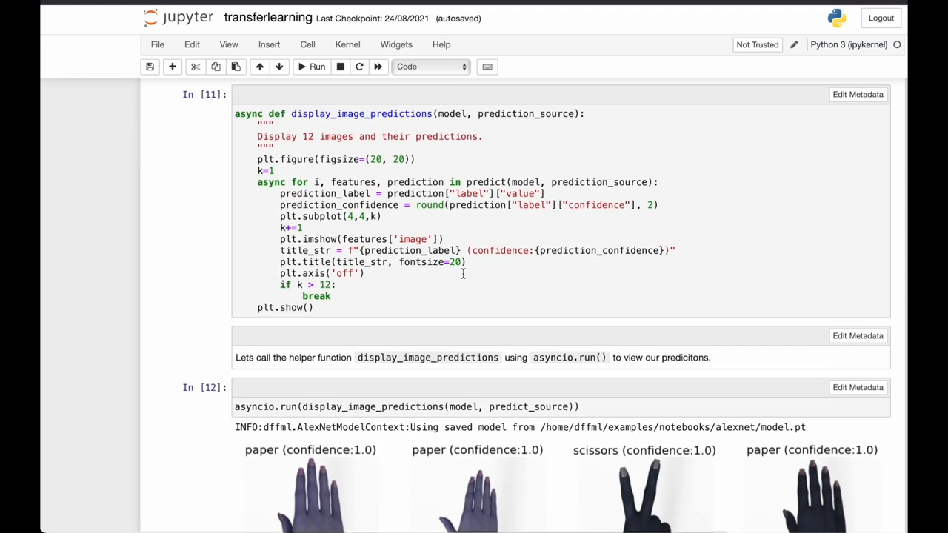
{"action": "scroll", "coordinate": [468, 222], "scroll_direction": "up", "scroll_amount": 1}
Highlight the predict call and the display_image_predictions function name in the helper cell.
{"action": "double_click", "coordinate": [469, 205]}
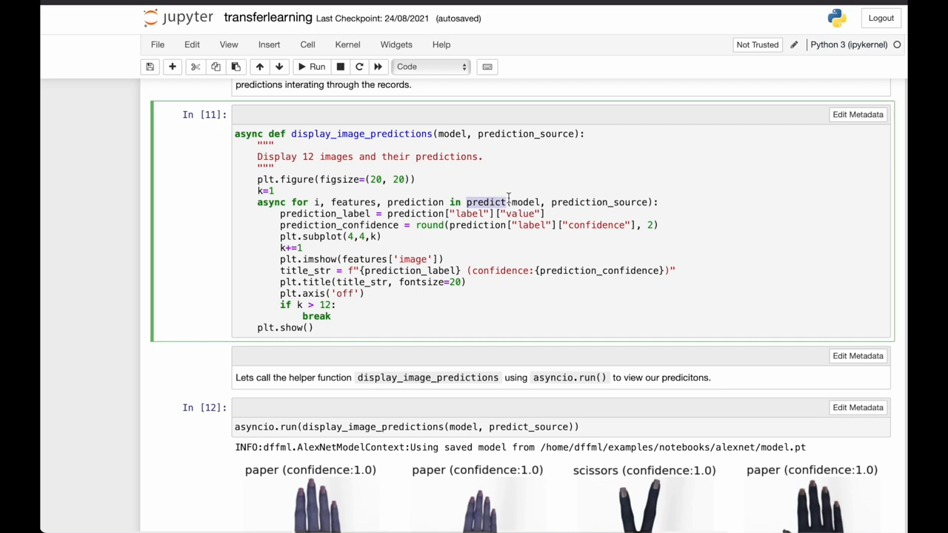
{"action": "scroll", "coordinate": [506, 295], "scroll_direction": "down", "scroll_amount": 1}
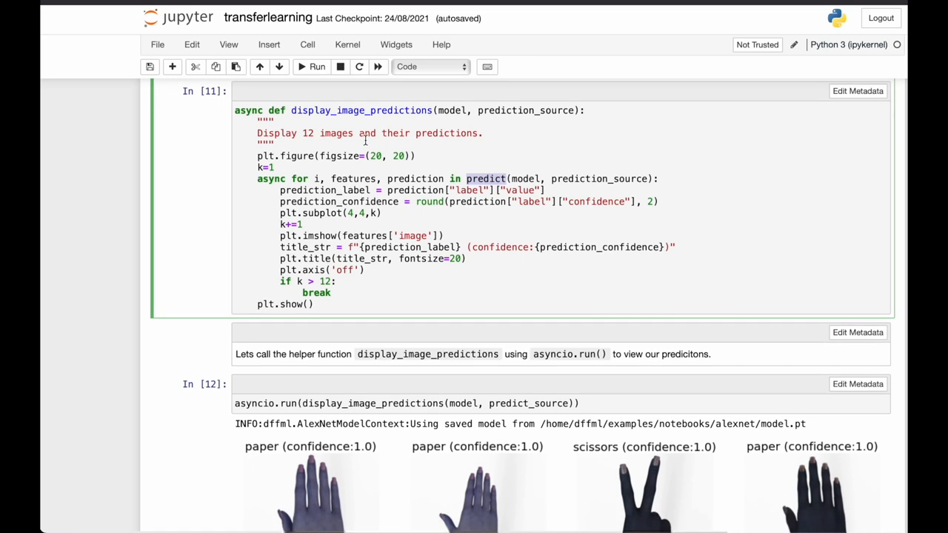
{"action": "scroll", "coordinate": [506, 295], "scroll_direction": "up", "scroll_amount": 1}
{"action": "scroll", "coordinate": [293, 190], "scroll_direction": "up", "scroll_amount": 1}
{"action": "left_click_drag", "start_coordinate": [293, 189], "coordinate": [444, 189]}
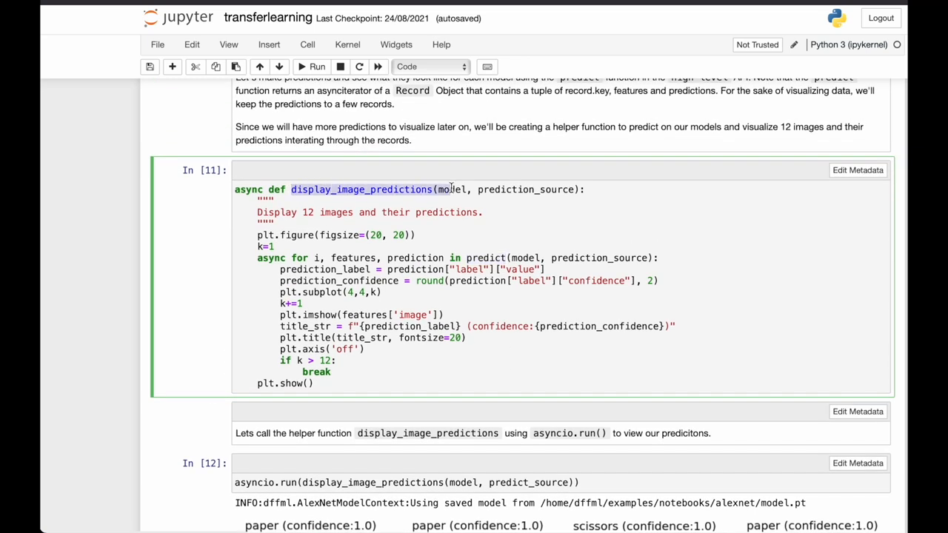
{"action": "left_click", "coordinate": [480, 298]}
{"action": "scroll", "coordinate": [480, 297], "scroll_direction": "down", "scroll_amount": 1}
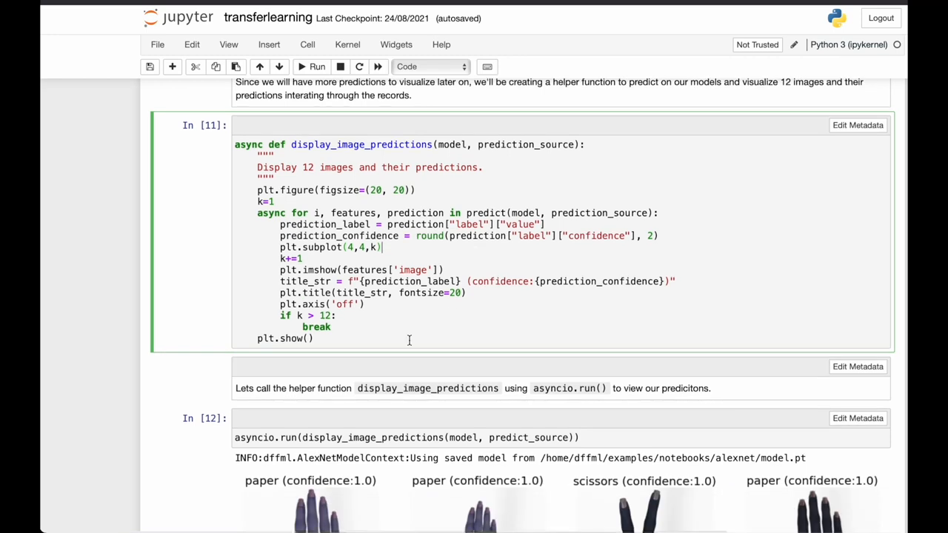
{"action": "scroll", "coordinate": [408, 339], "scroll_direction": "down", "scroll_amount": 3}
Highlight the asyncio.run display_image_predictions arguments, predict_source and model, in In [12].
{"action": "left_click_drag", "start_coordinate": [298, 309], "coordinate": [580, 311]}
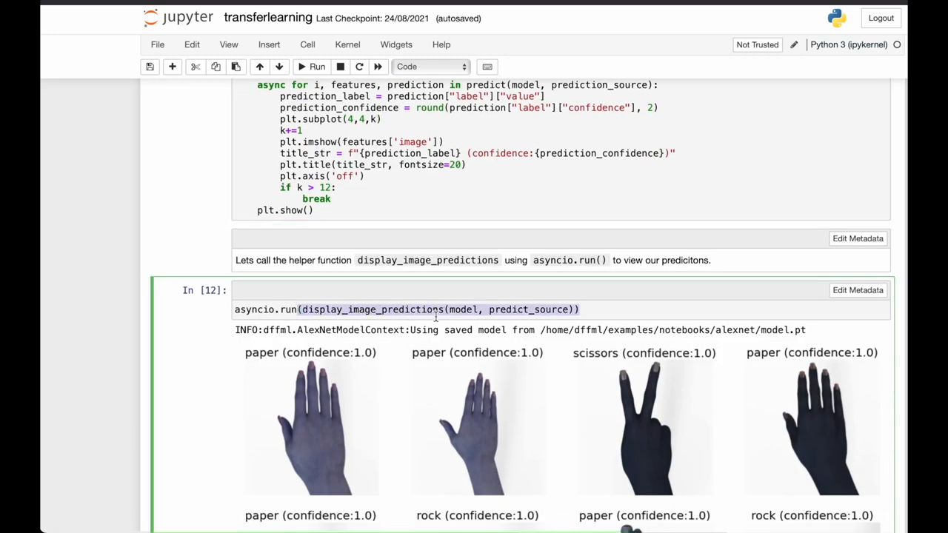
{"action": "double_click", "coordinate": [529, 310]}
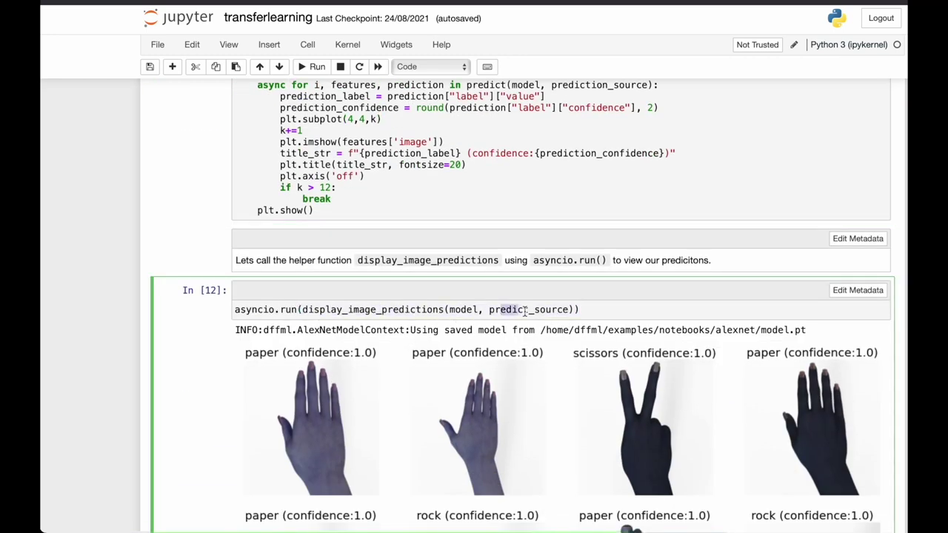
{"action": "double_click", "coordinate": [462, 310]}
{"action": "scroll", "coordinate": [521, 326], "scroll_direction": "down", "scroll_amount": 3}
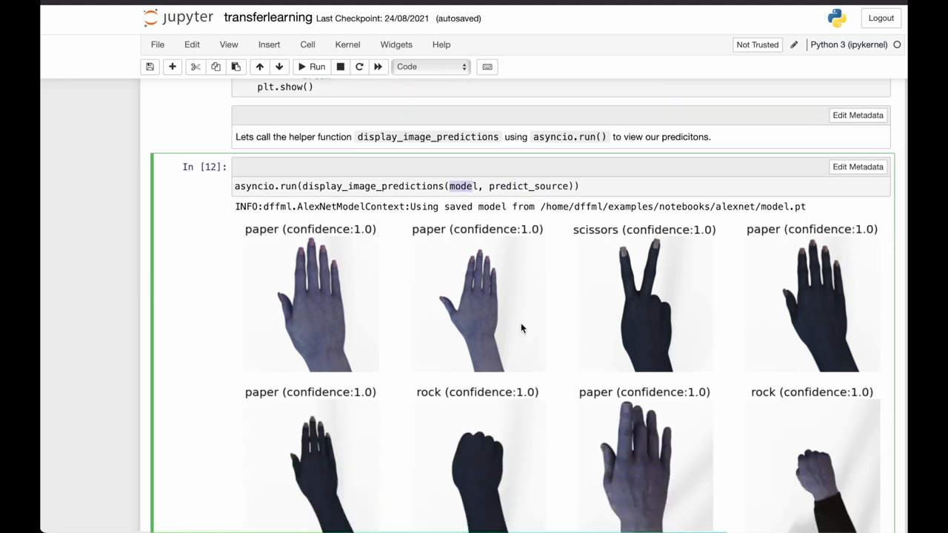
{"action": "scroll", "coordinate": [521, 325], "scroll_direction": "down", "scroll_amount": 3}
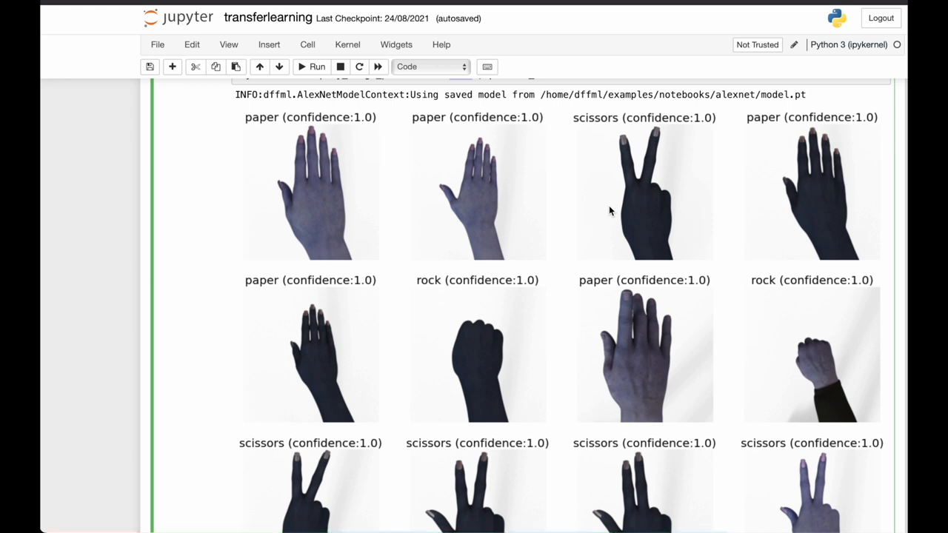
{"action": "scroll", "coordinate": [608, 205], "scroll_direction": "down", "scroll_amount": 3}
{"action": "scroll", "coordinate": [642, 257], "scroll_direction": "up", "scroll_amount": 2}
{"action": "scroll", "coordinate": [642, 256], "scroll_direction": "up", "scroll_amount": 2}
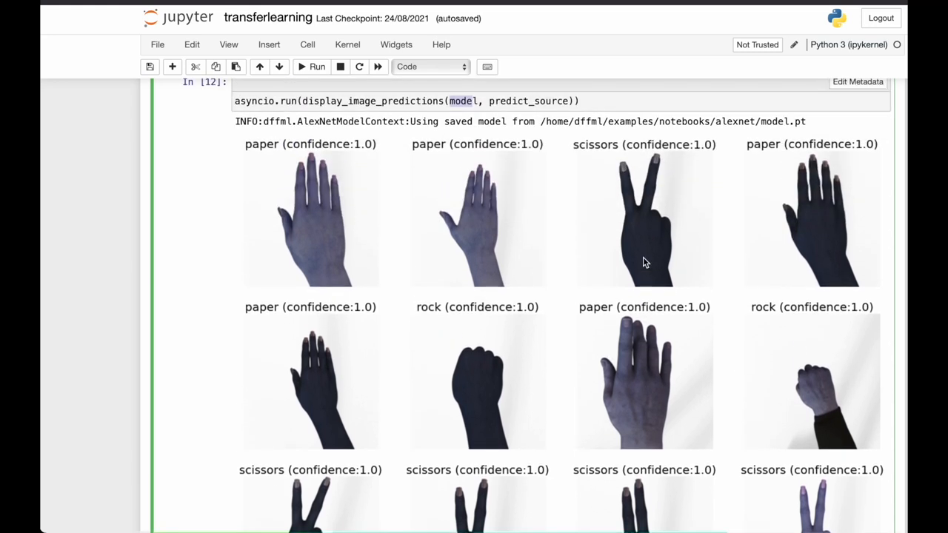